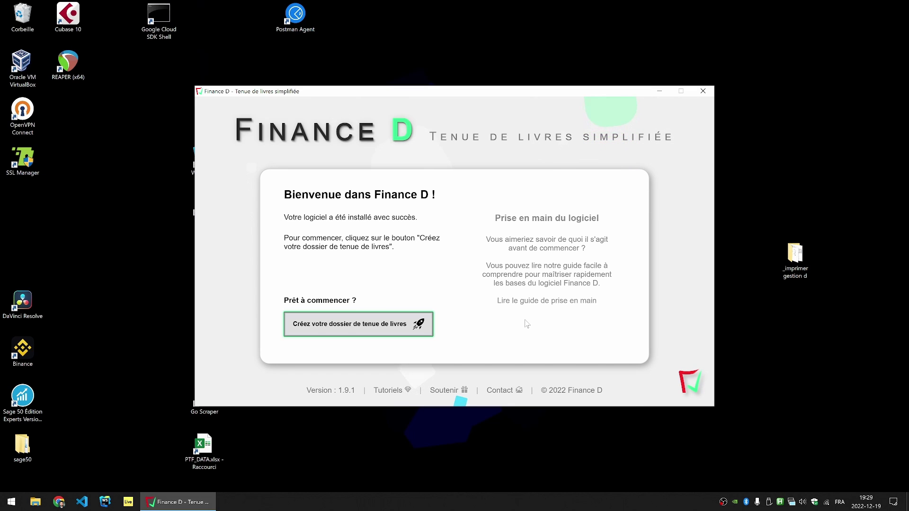
Step: Name the new bookkeeping folder 'Mon entreprise', enter and confirm a password, and add an e-mail address
{"action": "left_click", "coordinate": [360, 331]}
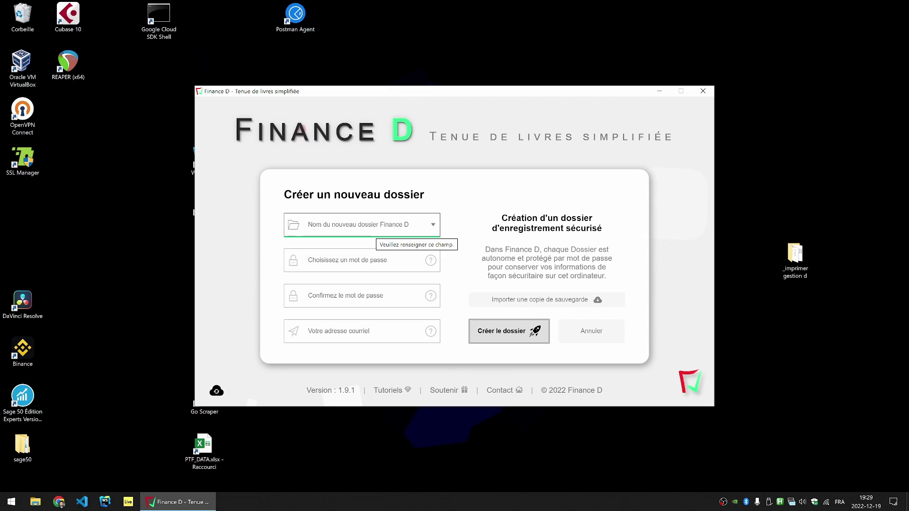
{"action": "type", "text": "Mon entreprise"}
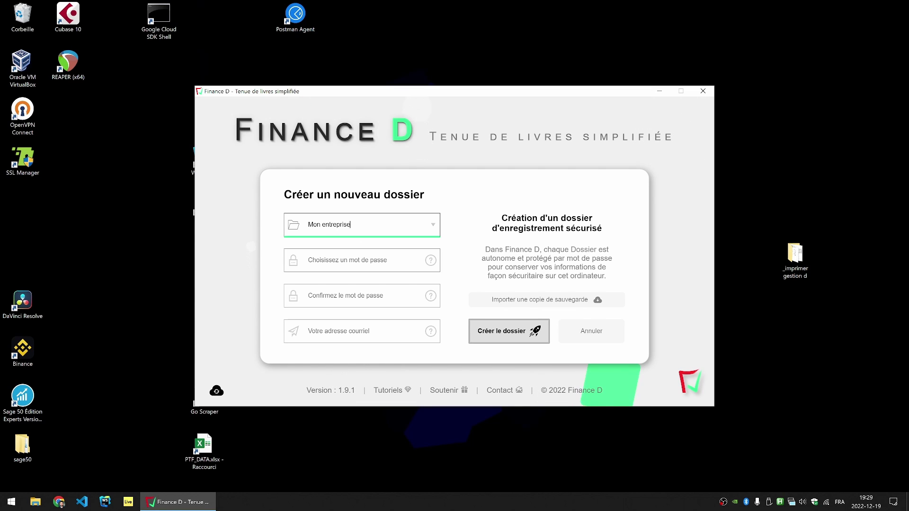
{"action": "key", "text": "Tab"}
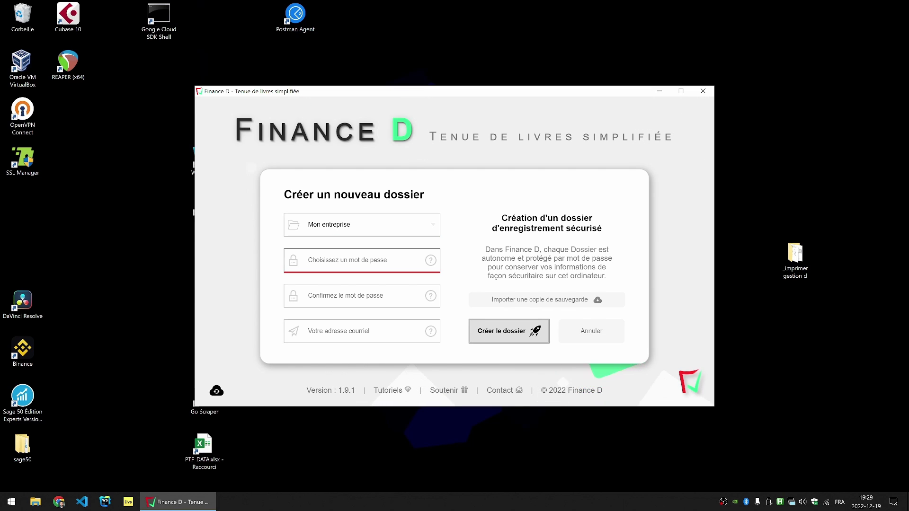
{"action": "type", "text": "123"}
{"action": "key", "text": "Tab"}
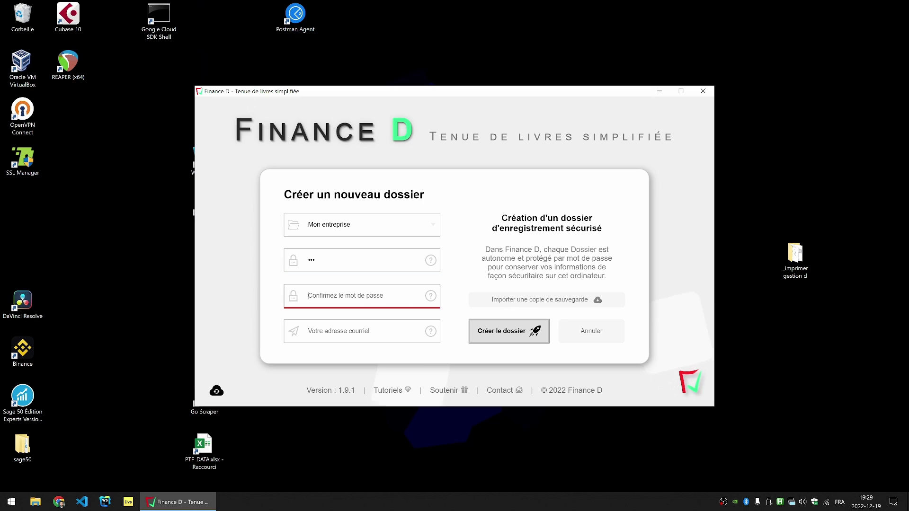
{"action": "type", "text": "123"}
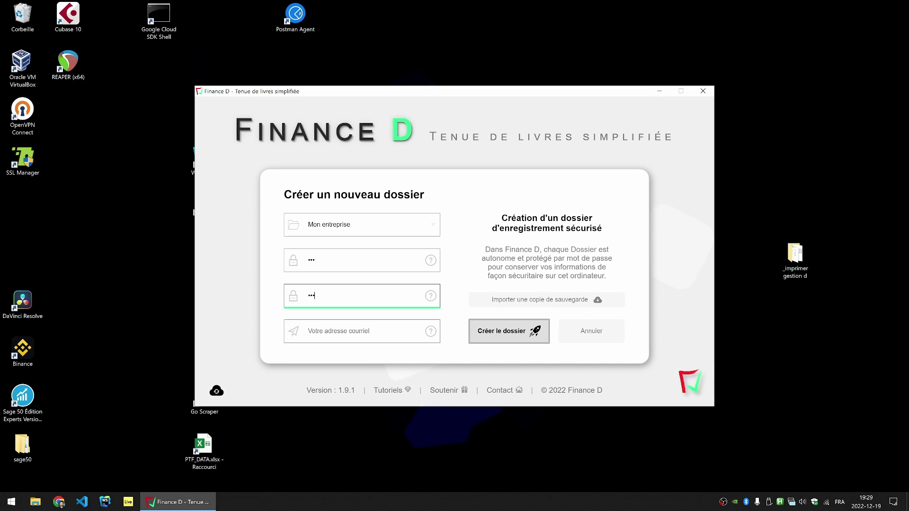
{"action": "key", "text": "Tab"}
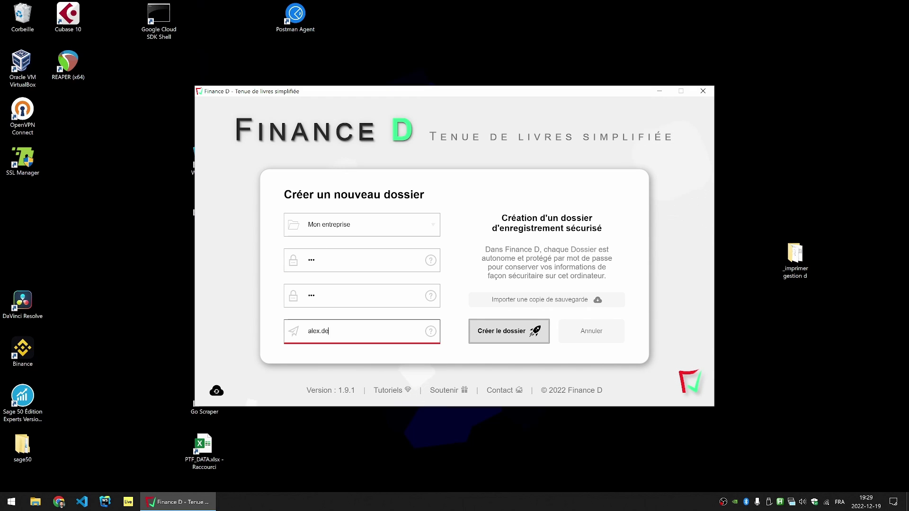
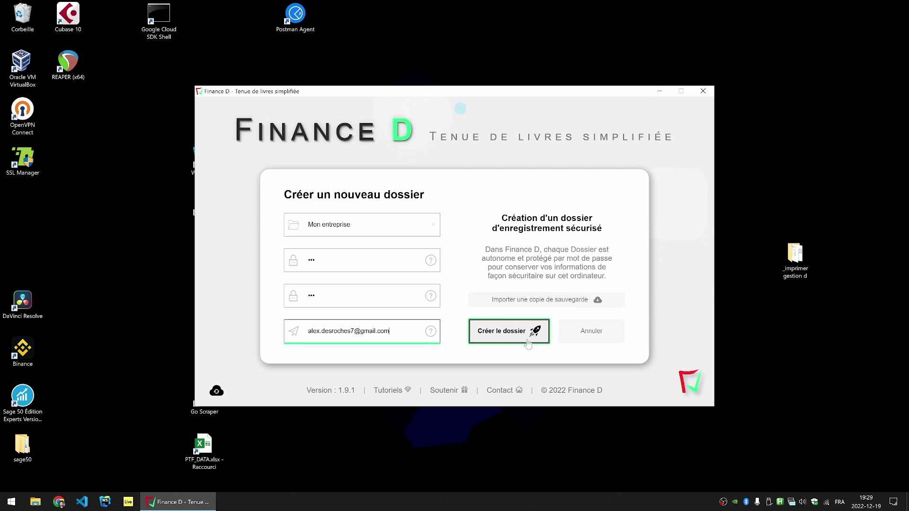
Step: Create the Mon entreprise folder, start working in it, and maximize the Finance D window
{"action": "left_click", "coordinate": [495, 340]}
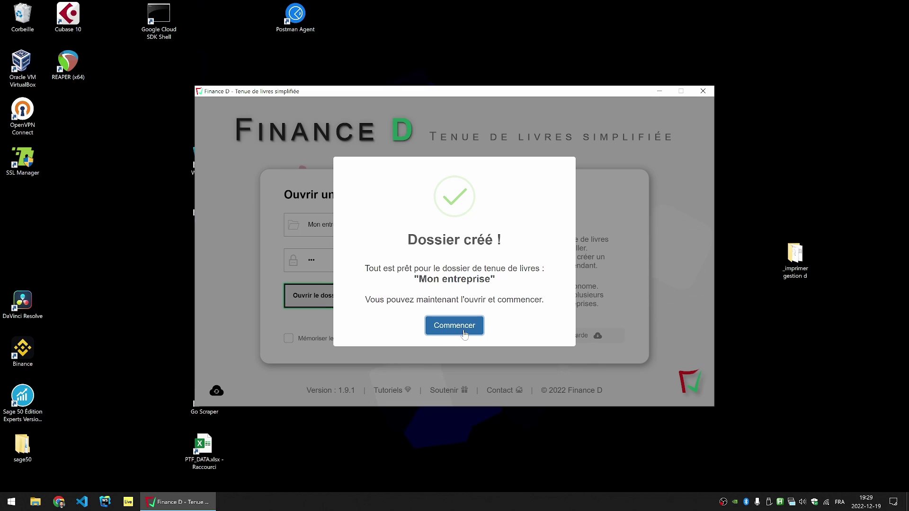
{"action": "left_click", "coordinate": [457, 331]}
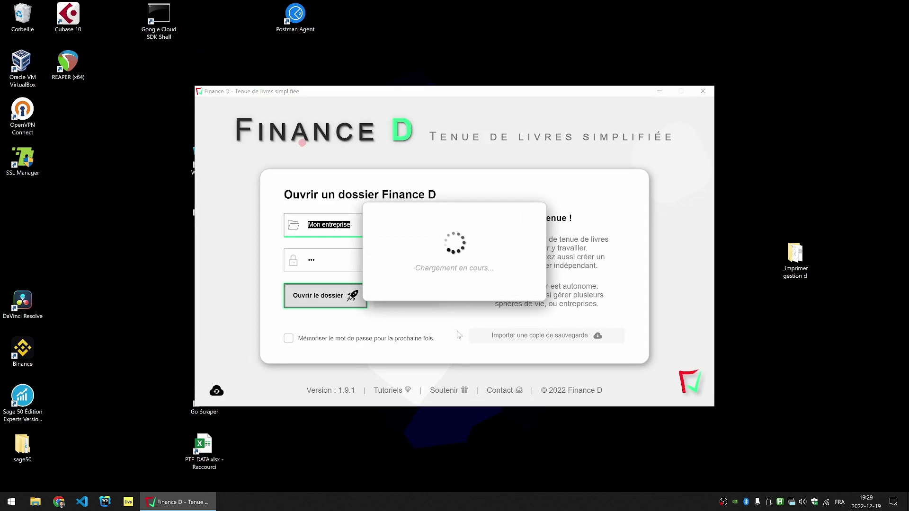
{"action": "left_click", "coordinate": [678, 6]}
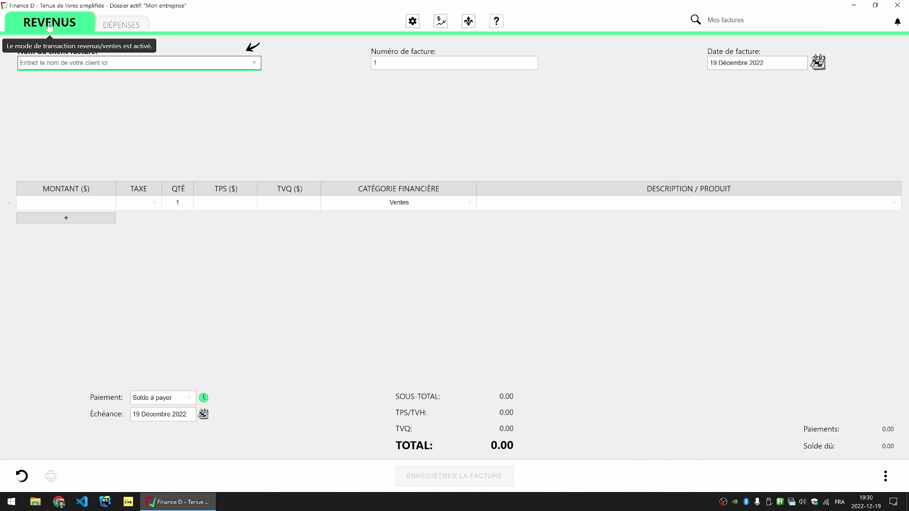
{"action": "left_click", "coordinate": [125, 27]}
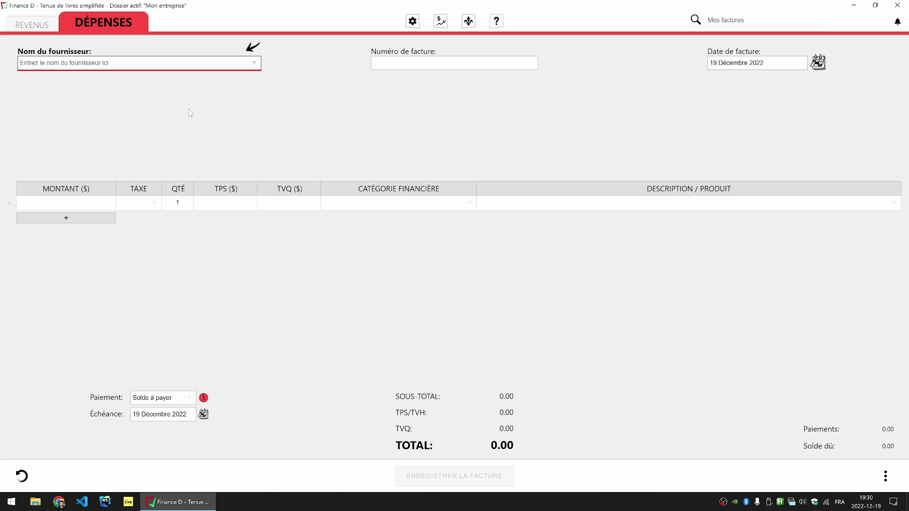
{"action": "left_click", "coordinate": [48, 28]}
{"action": "left_click", "coordinate": [117, 25]}
{"action": "left_click", "coordinate": [51, 28]}
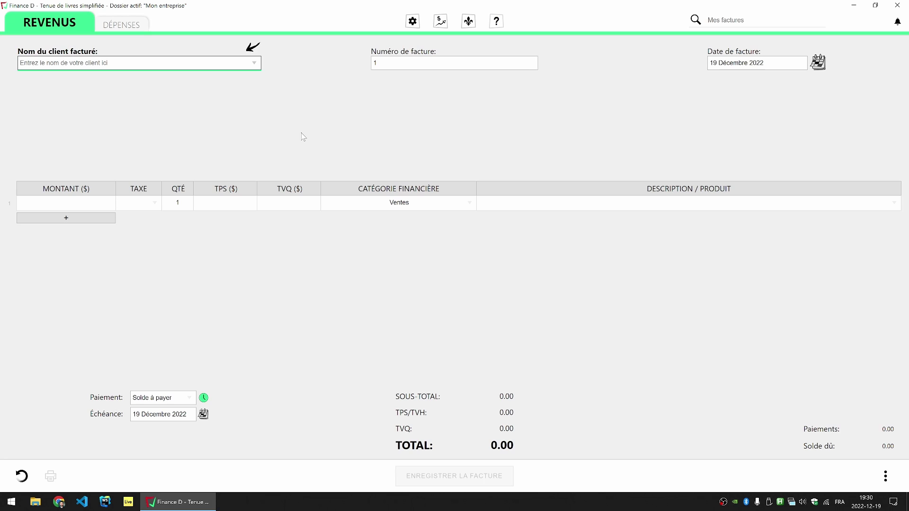
Step: Bill the invoice to Client 1 and date it today, 19 Décembre 2022
{"action": "type", "text": "C"}
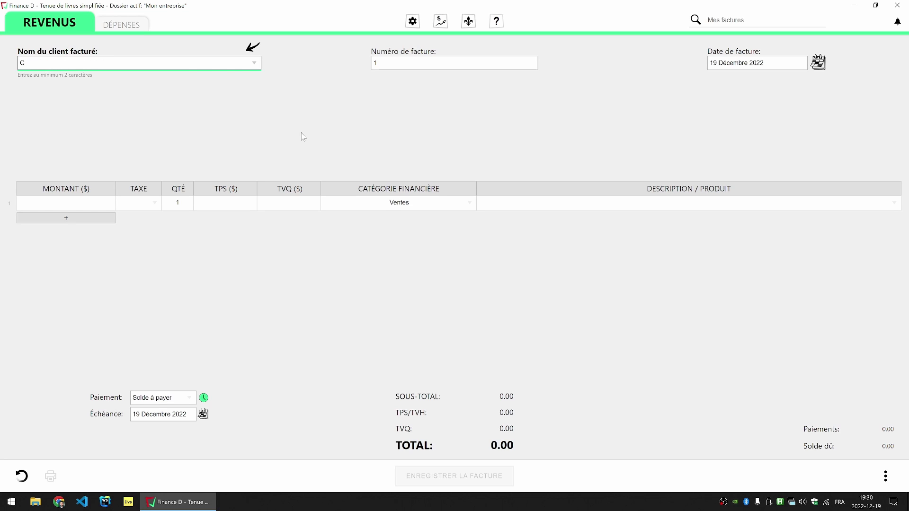
{"action": "type", "text": "lient 1"}
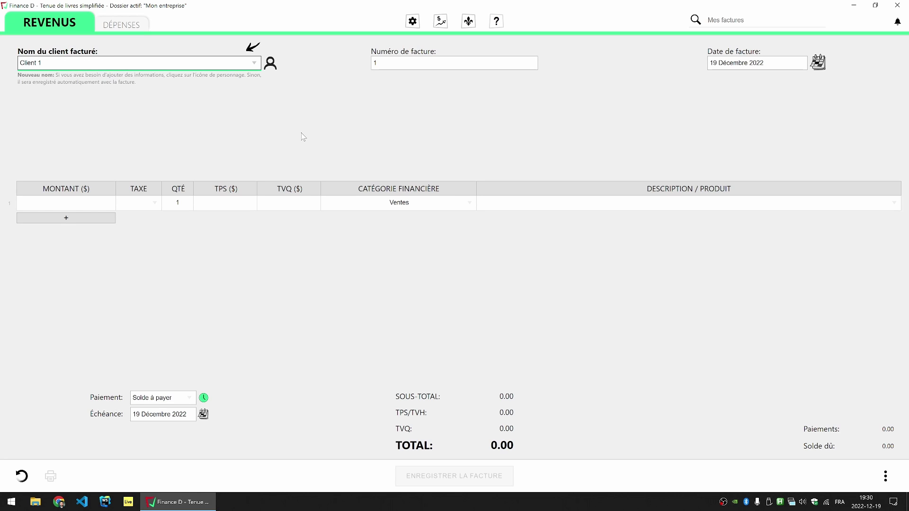
{"action": "left_click", "coordinate": [818, 63]}
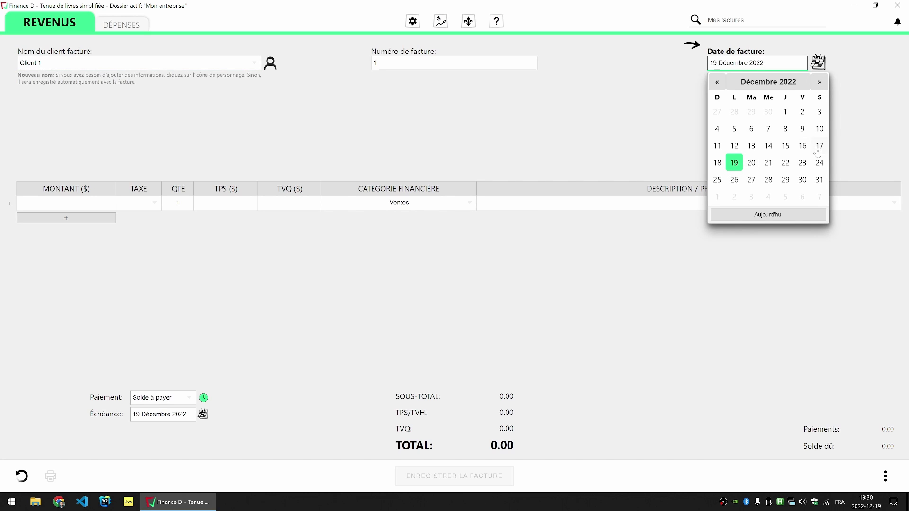
{"action": "left_click", "coordinate": [771, 216]}
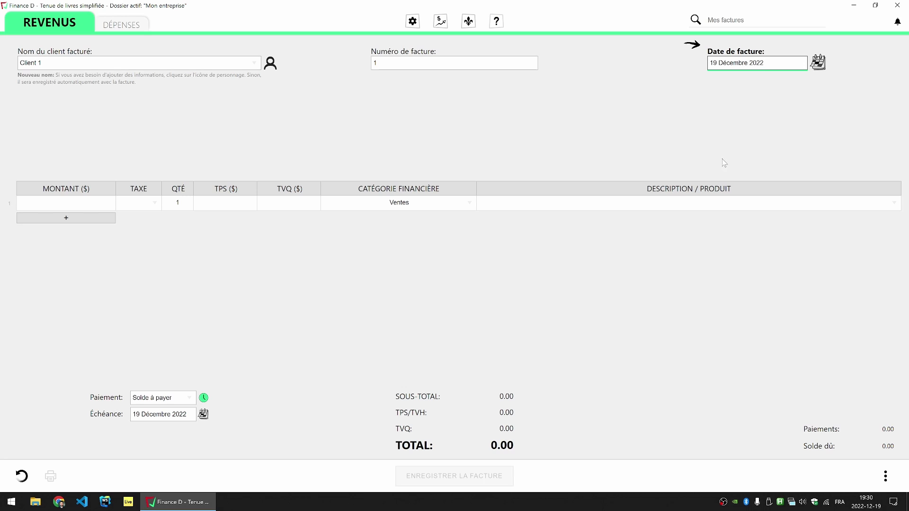
{"action": "left_click", "coordinate": [818, 63]}
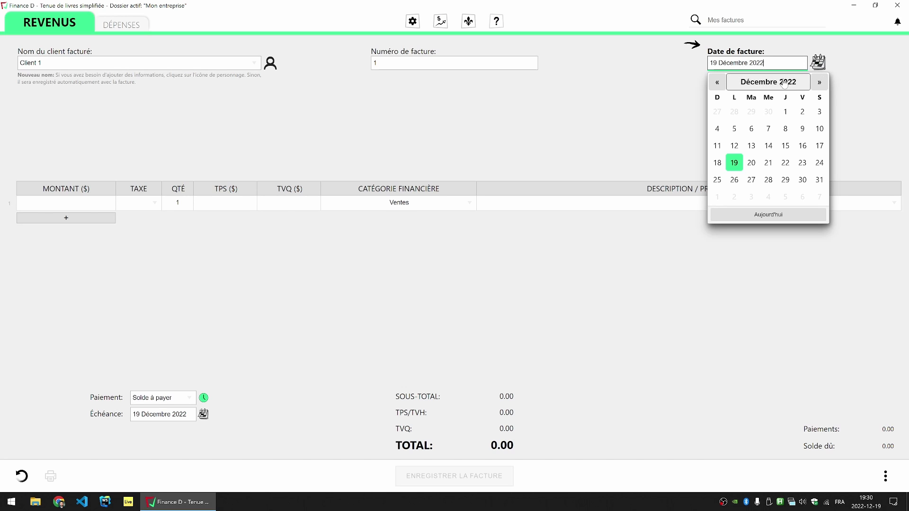
{"action": "left_click", "coordinate": [664, 152]}
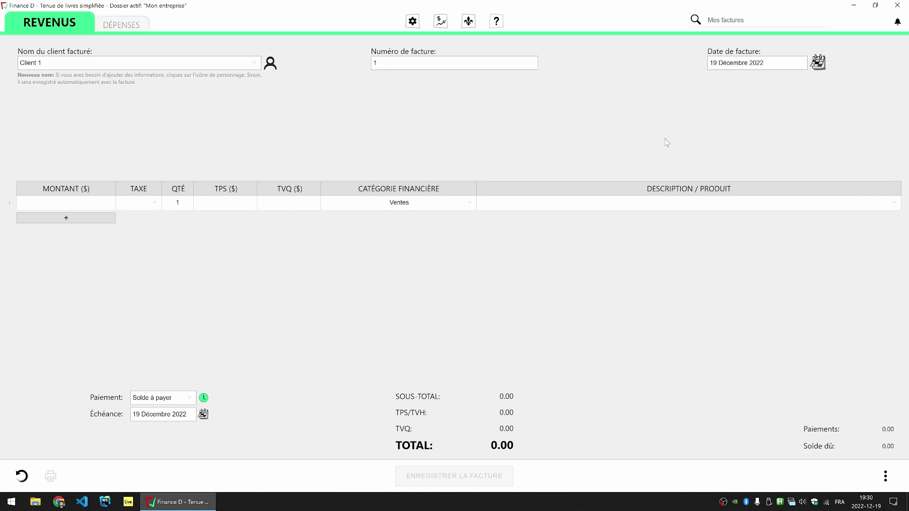
{"action": "left_click", "coordinate": [67, 202]}
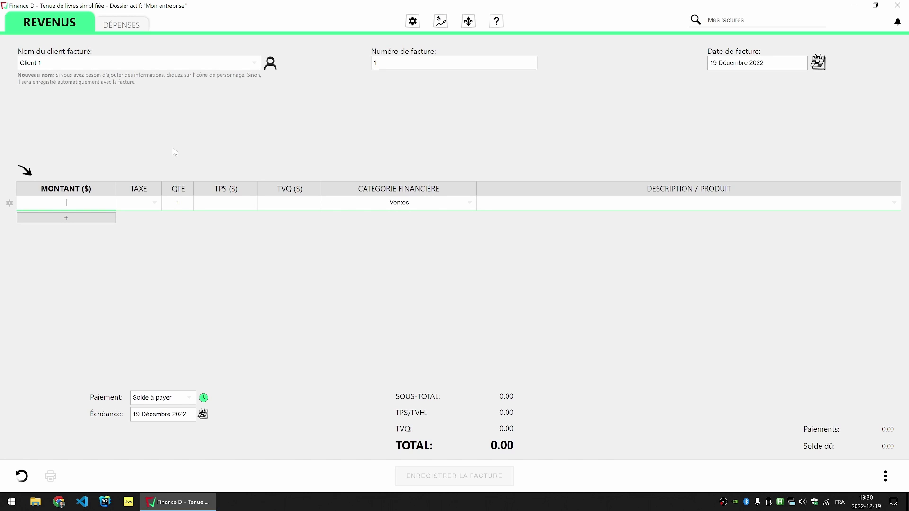
Step: Enter 100 on the first line with QC-i taxes included: TPS 4.35, TVQ 8.68, total 100.00
{"action": "type", "text": "100"}
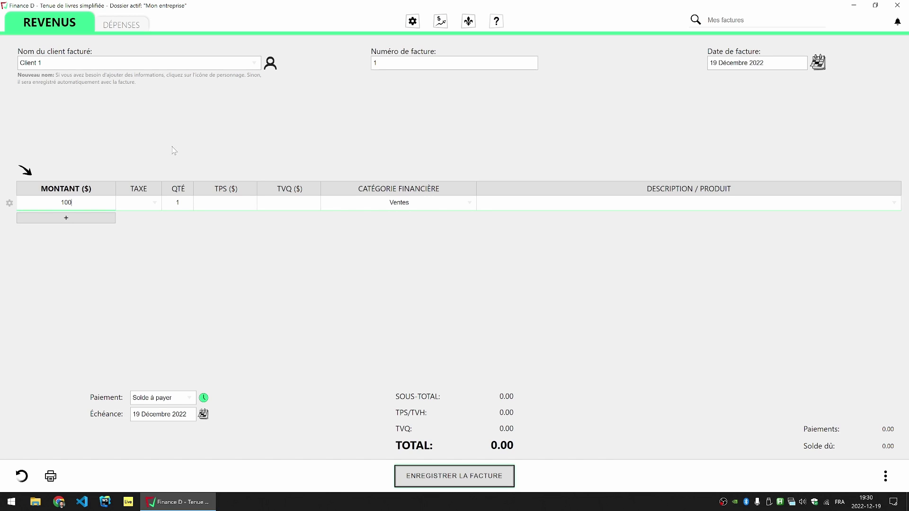
{"action": "left_click", "coordinate": [155, 203]}
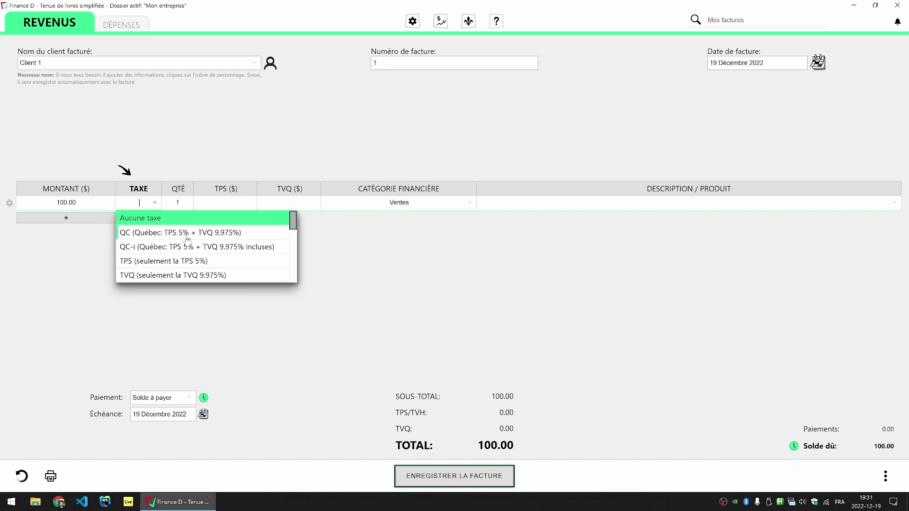
{"action": "left_click", "coordinate": [146, 220]}
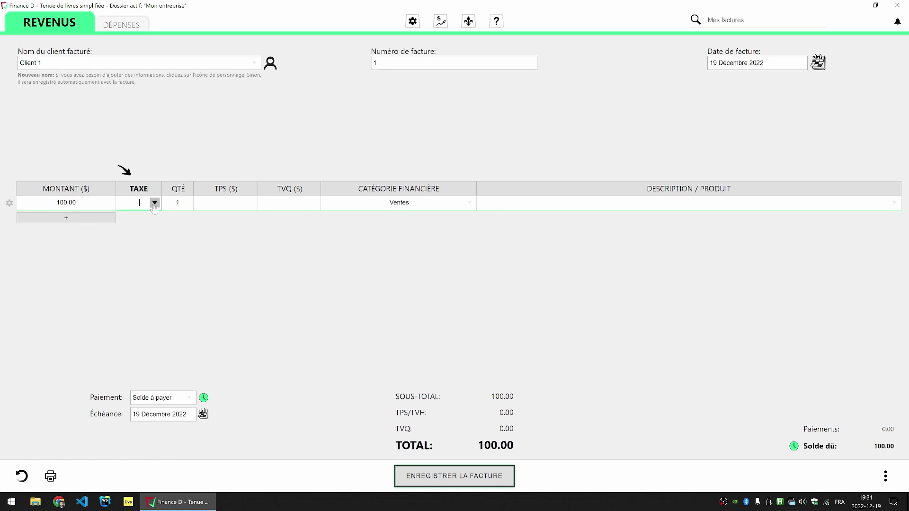
{"action": "left_click", "coordinate": [155, 204]}
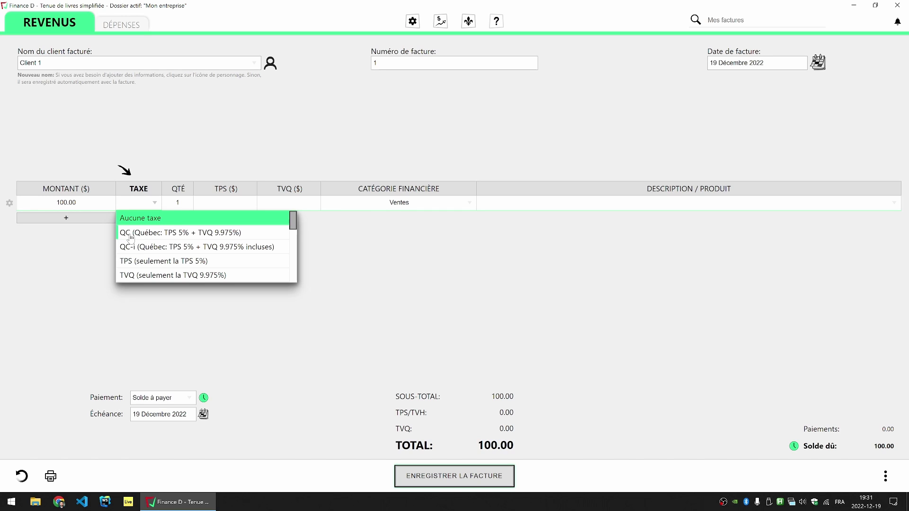
{"action": "left_click", "coordinate": [131, 237]}
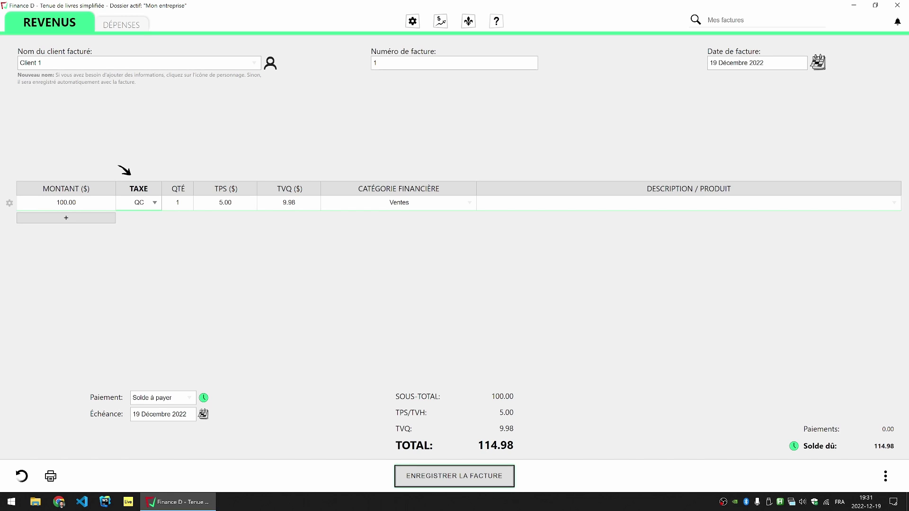
{"action": "left_click", "coordinate": [155, 203]}
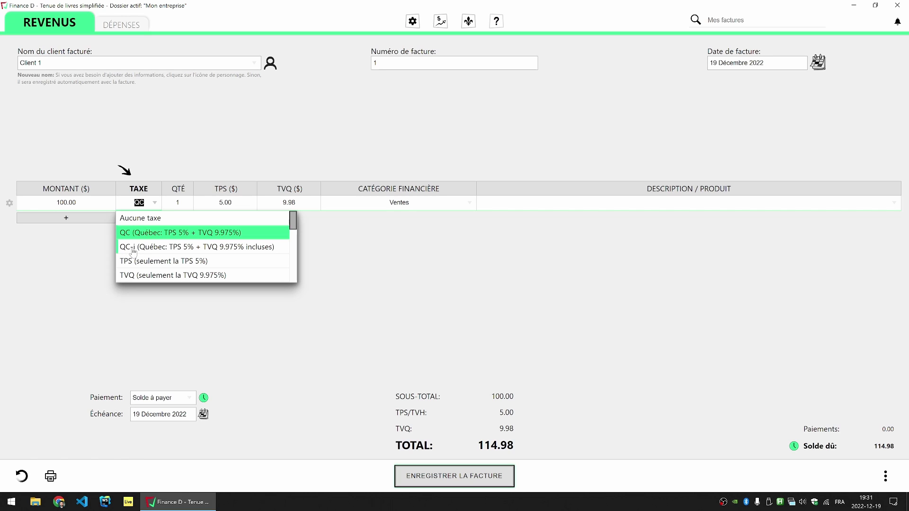
{"action": "left_click", "coordinate": [133, 249]}
{"action": "double_click", "coordinate": [137, 202]}
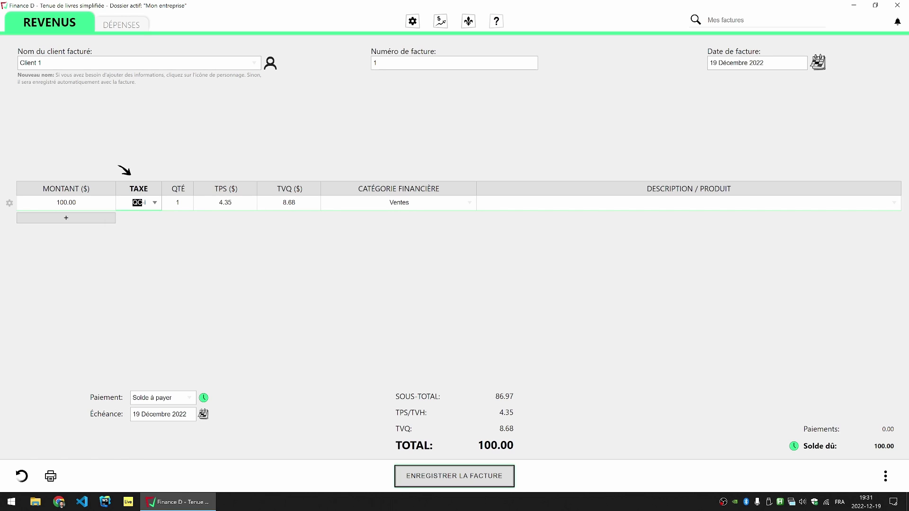
{"action": "left_click", "coordinate": [155, 203]}
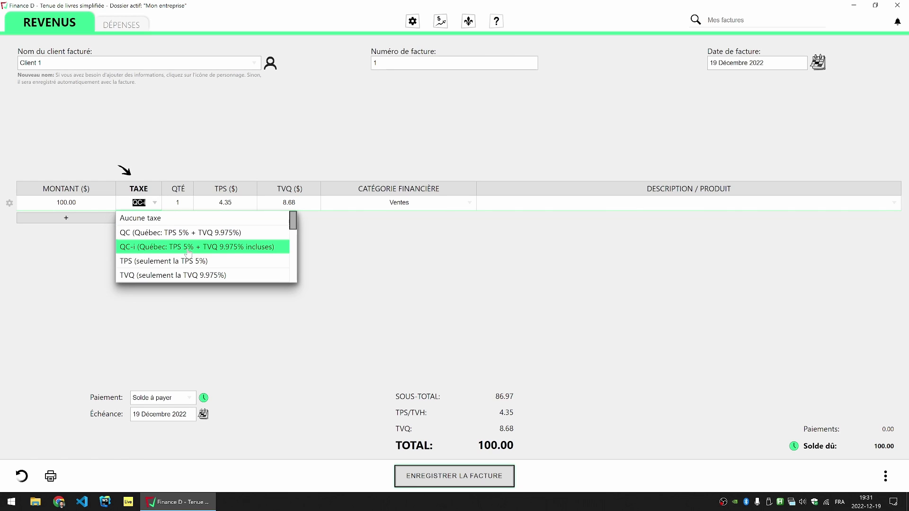
{"action": "left_click", "coordinate": [366, 317]}
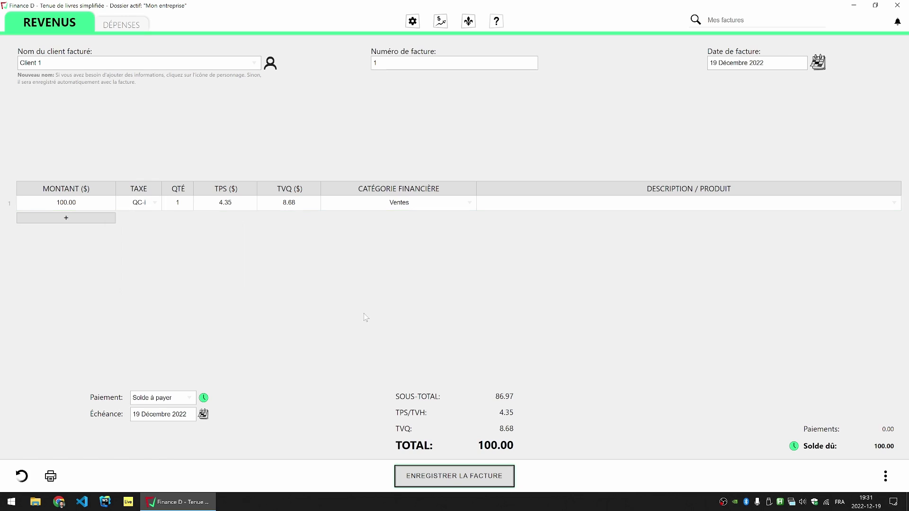
{"action": "left_click", "coordinate": [63, 199]}
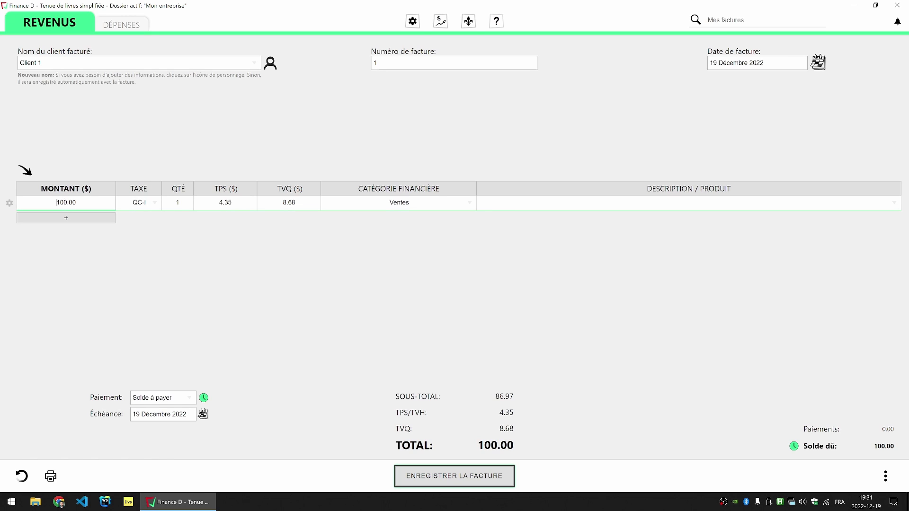
Step: Review the invoice's 100.00 total and 86.97 subtotal
{"action": "left_click", "coordinate": [360, 384]}
{"action": "left_click_drag", "start_coordinate": [475, 446], "coordinate": [540, 449]}
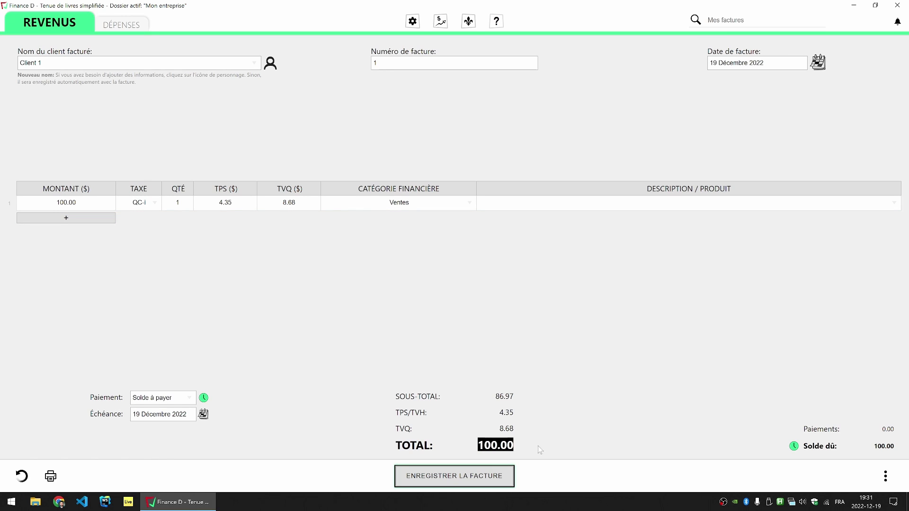
{"action": "left_click_drag", "start_coordinate": [494, 396], "coordinate": [509, 397]}
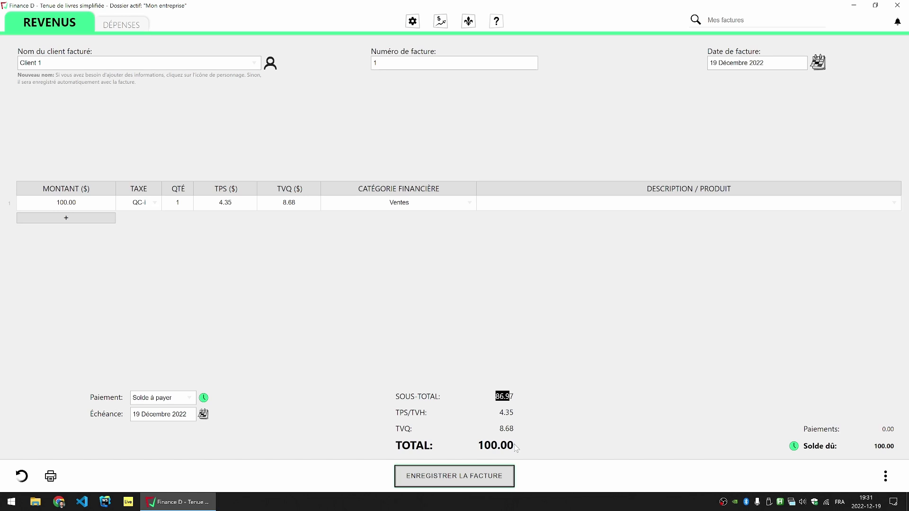
{"action": "left_click", "coordinate": [426, 332]}
Step: Change the line amount to 500.00 with QC tax added on top, totalling 574.88
{"action": "left_click", "coordinate": [78, 203]}
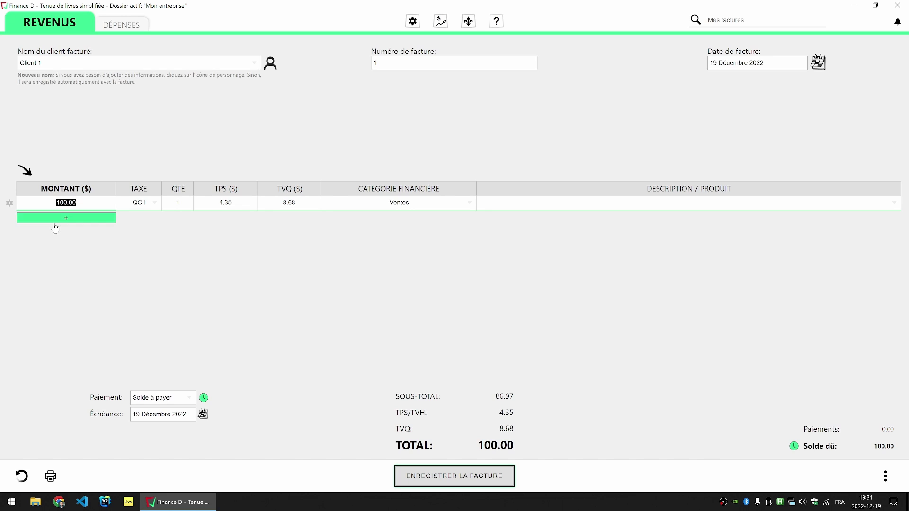
{"action": "type", "text": "500"}
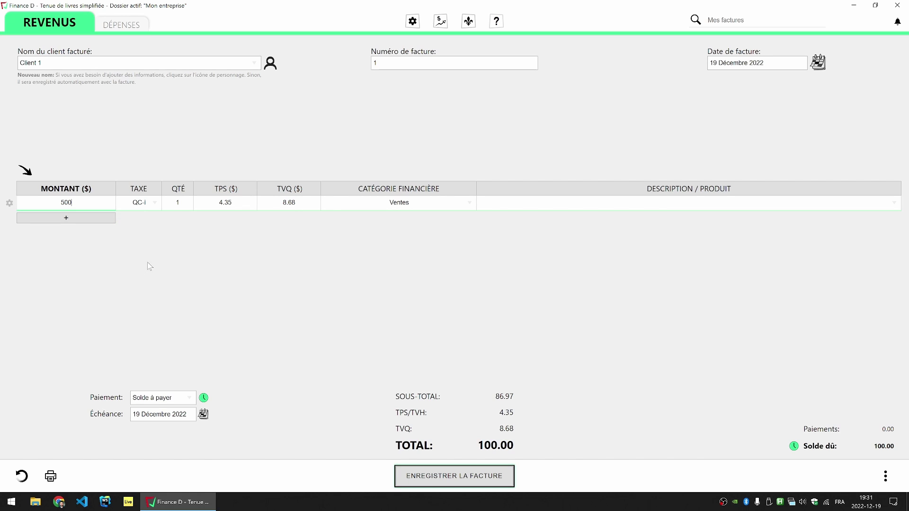
{"action": "left_click", "coordinate": [143, 243]}
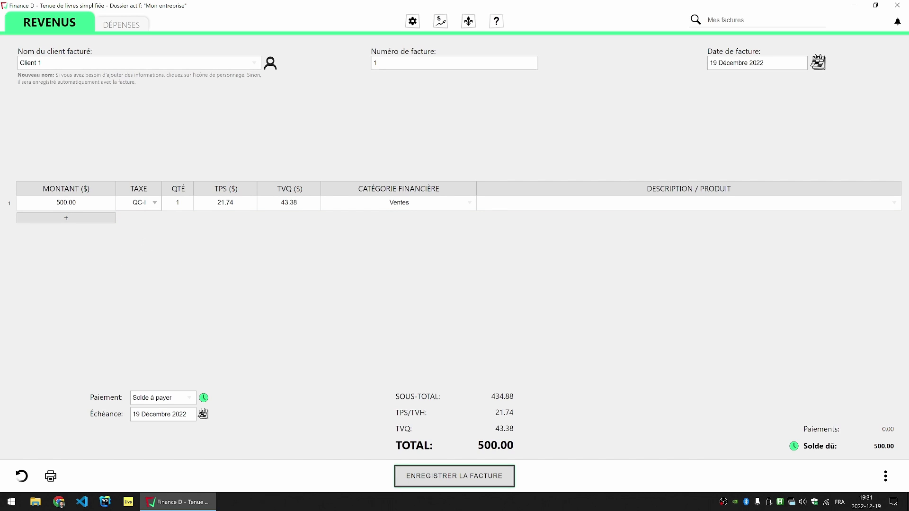
{"action": "left_click", "coordinate": [154, 203]}
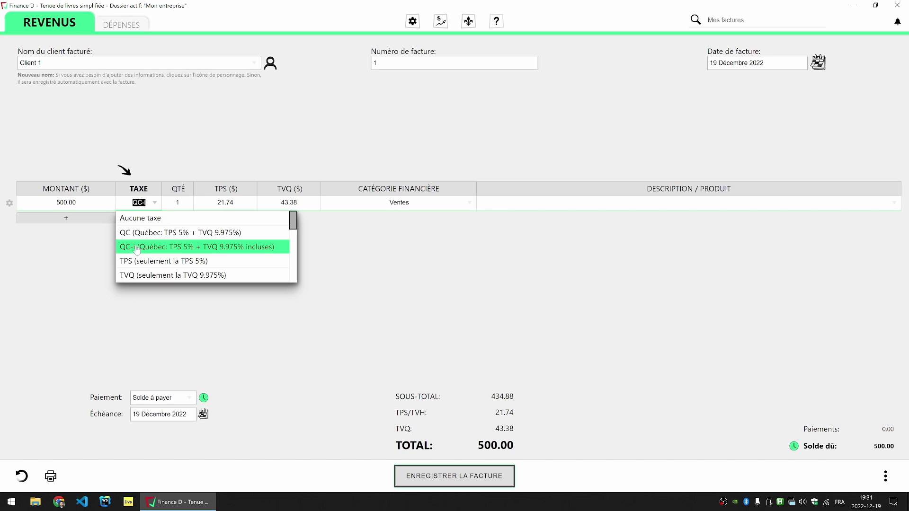
{"action": "left_click", "coordinate": [142, 247]}
{"action": "left_click", "coordinate": [154, 203]}
{"action": "left_click", "coordinate": [129, 233]}
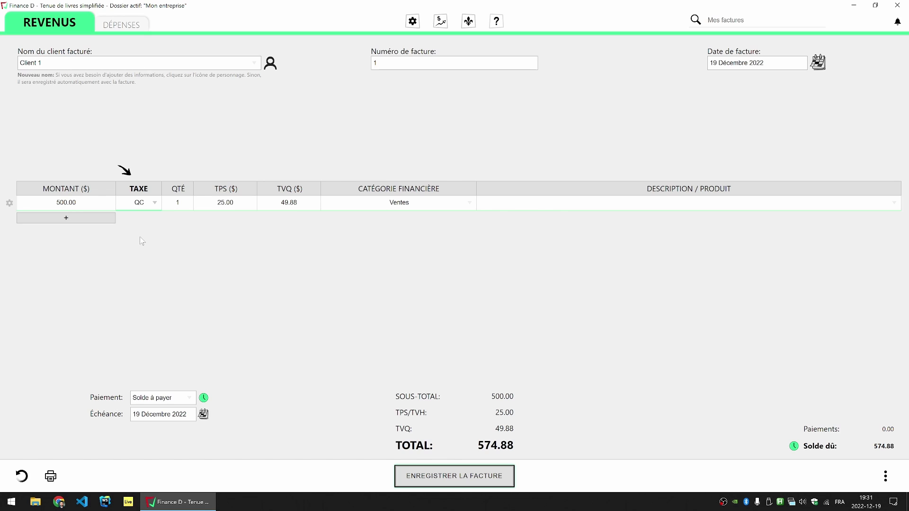
{"action": "left_click", "coordinate": [65, 203]}
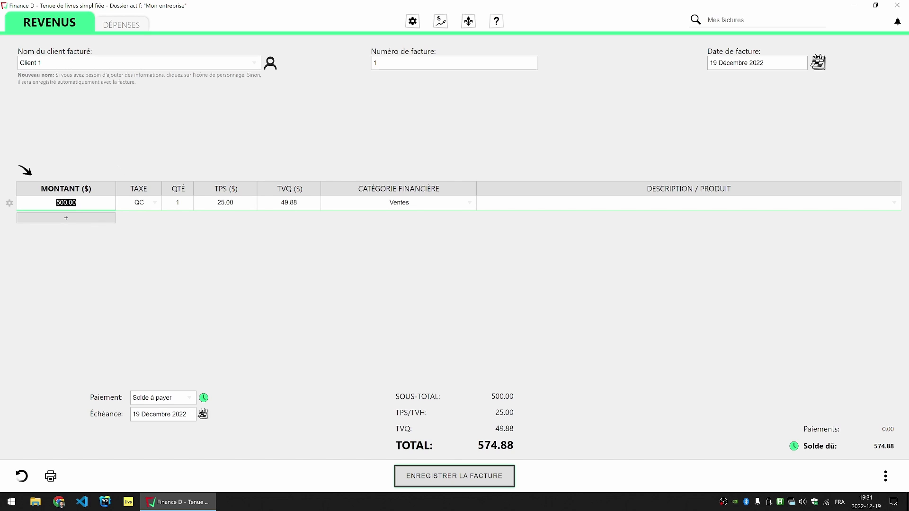
Step: Check the 574.88 total and keep the line's financial category on Ventes
{"action": "key", "text": "Tab"}
{"action": "key", "text": "Tab"}
{"action": "key", "text": "Tab"}
{"action": "key", "text": "Tab"}
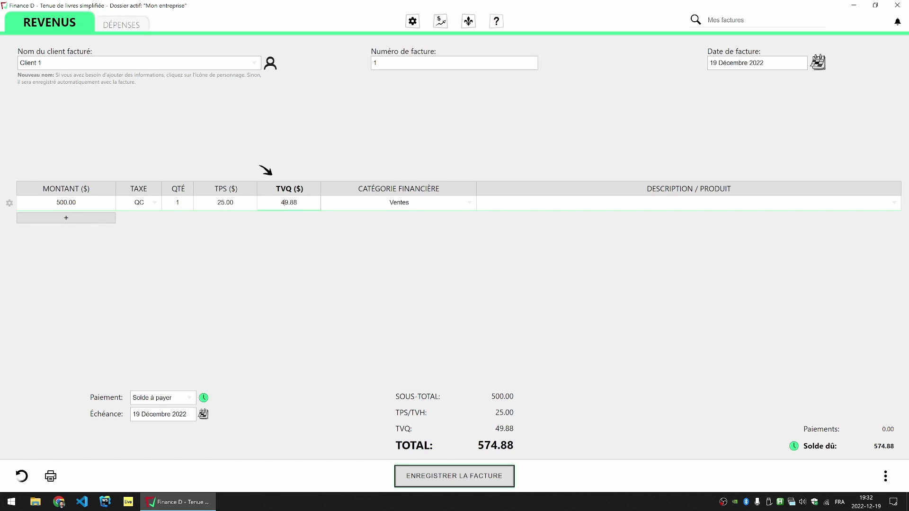
{"action": "left_click_drag", "start_coordinate": [477, 445], "coordinate": [520, 448]}
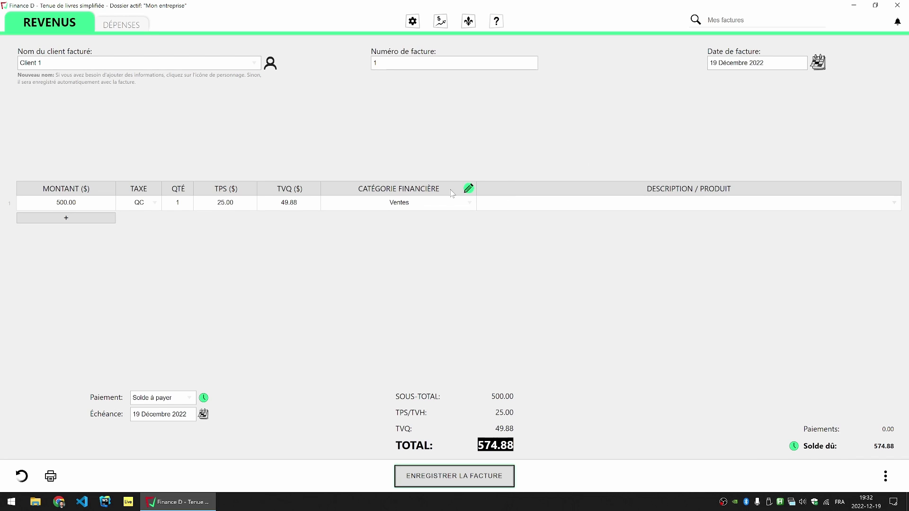
{"action": "left_click", "coordinate": [386, 199]}
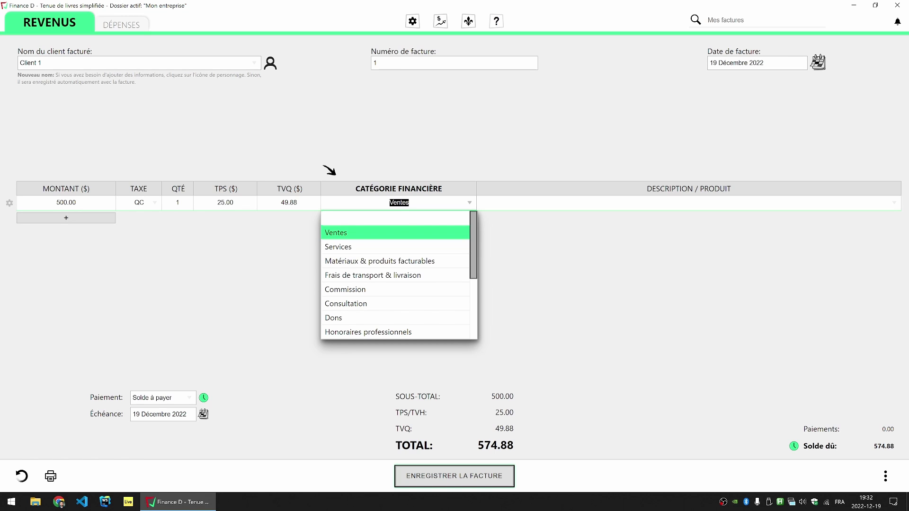
{"action": "left_click", "coordinate": [336, 248]}
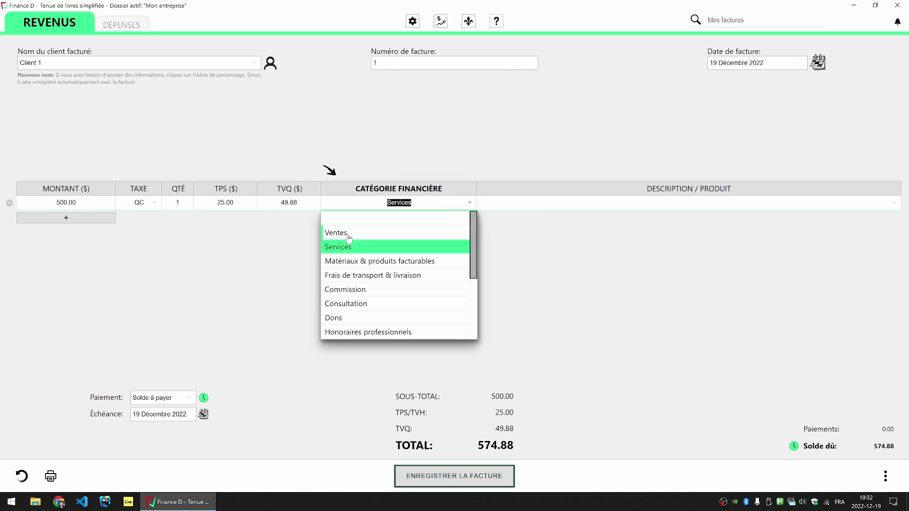
{"action": "left_click", "coordinate": [346, 238]}
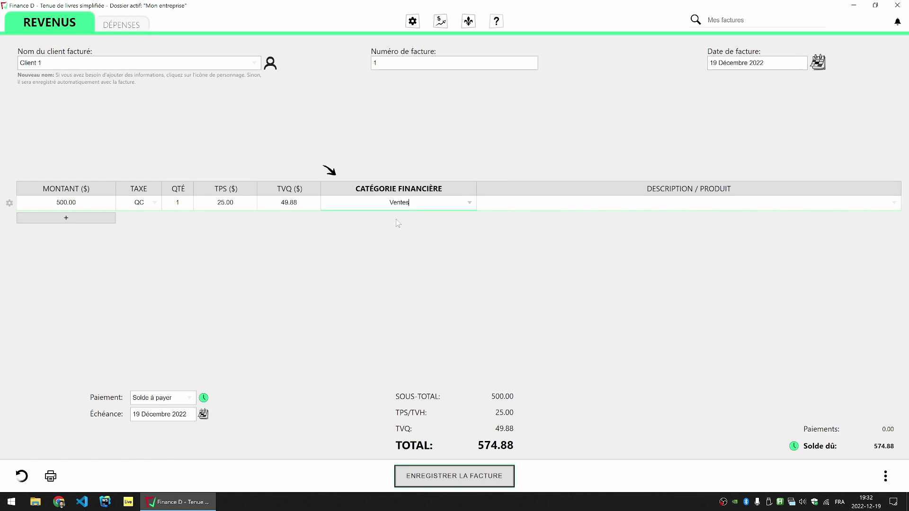
{"action": "left_click", "coordinate": [469, 203]}
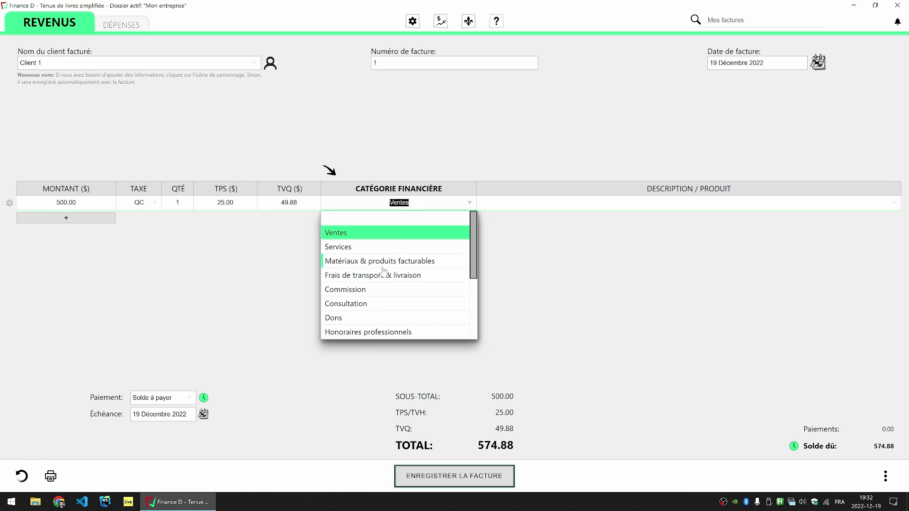
{"action": "scroll", "coordinate": [381, 274], "scroll_direction": "down", "scroll_amount": 3}
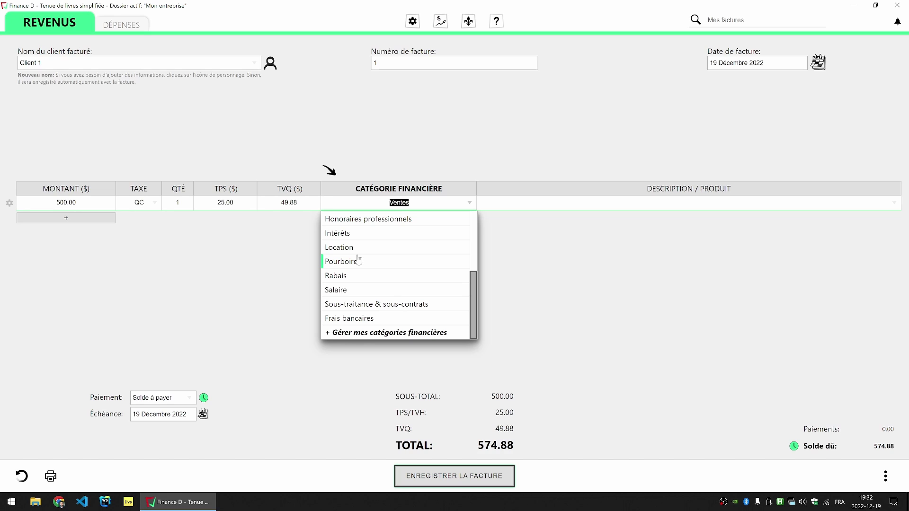
{"action": "scroll", "coordinate": [356, 265], "scroll_direction": "up", "scroll_amount": 3}
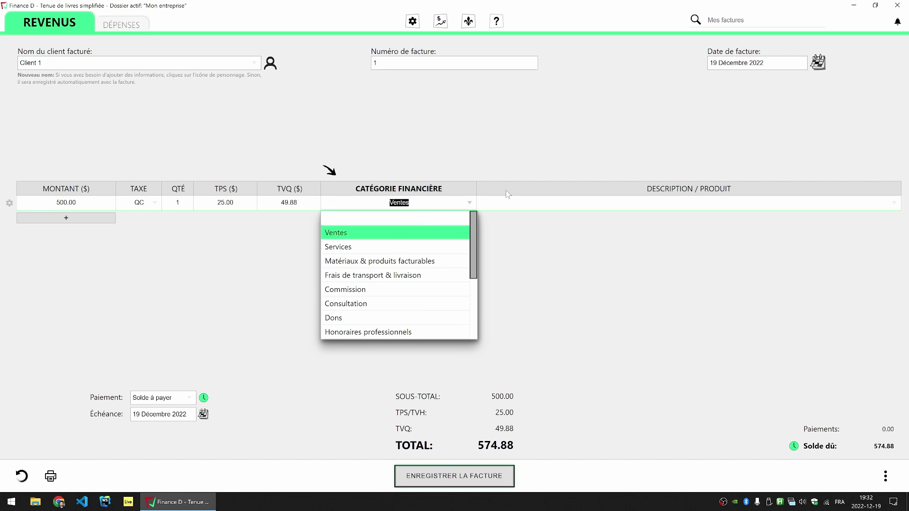
{"action": "left_click", "coordinate": [394, 236]}
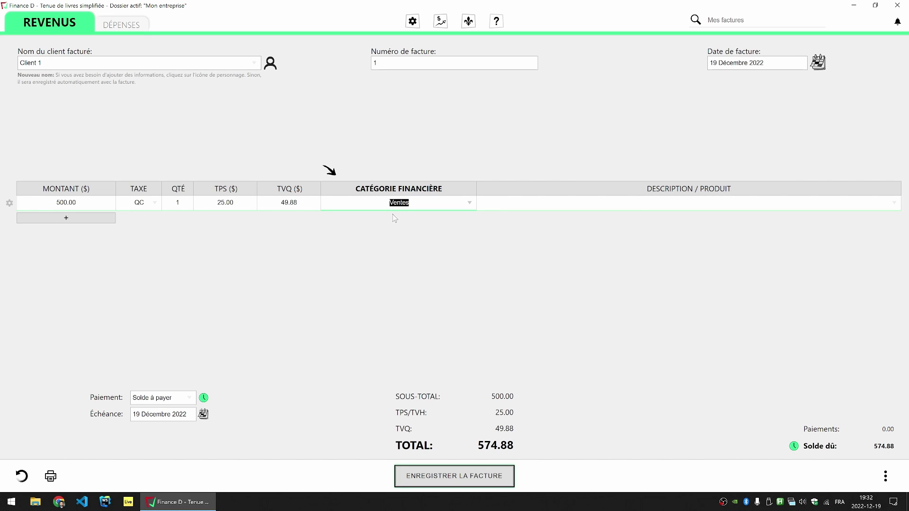
Step: Enter the line description 'Un item de construction extra performant.'
{"action": "key", "text": "Tab"}
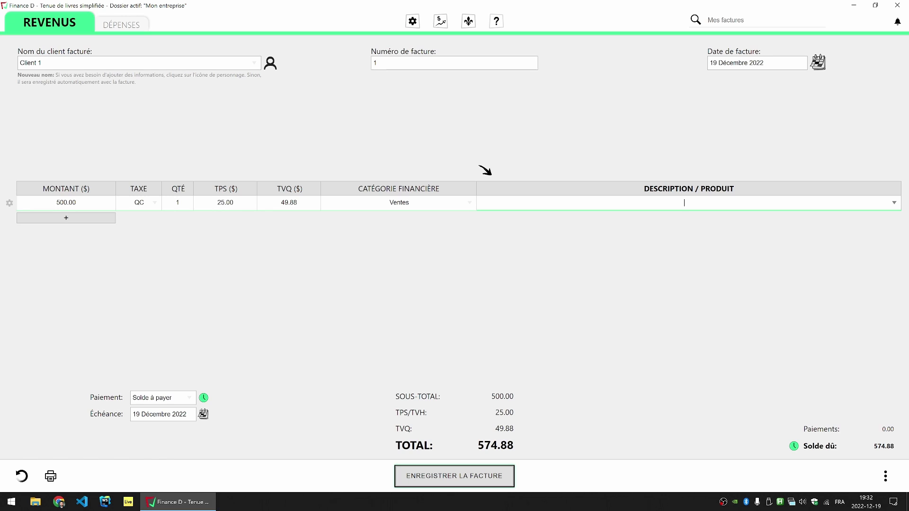
{"action": "type", "text": "Un item de construction"}
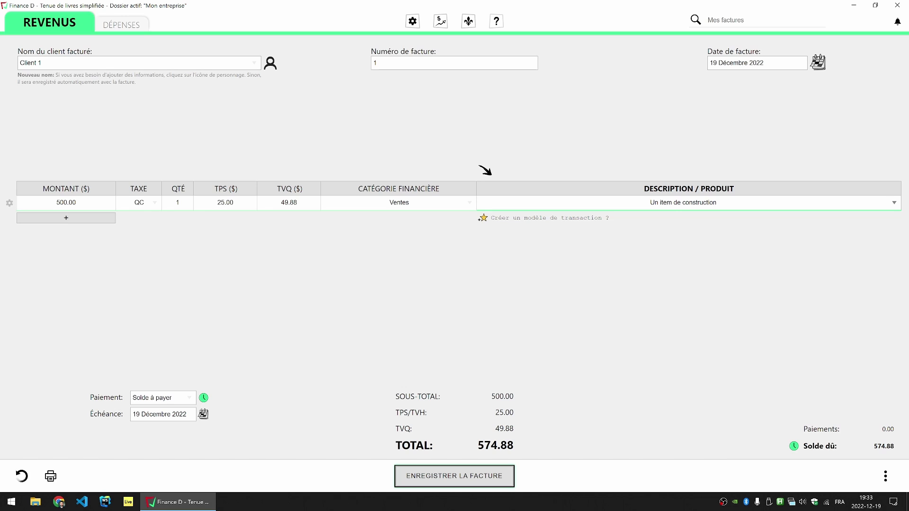
{"action": "type", "text": " extra performant"}
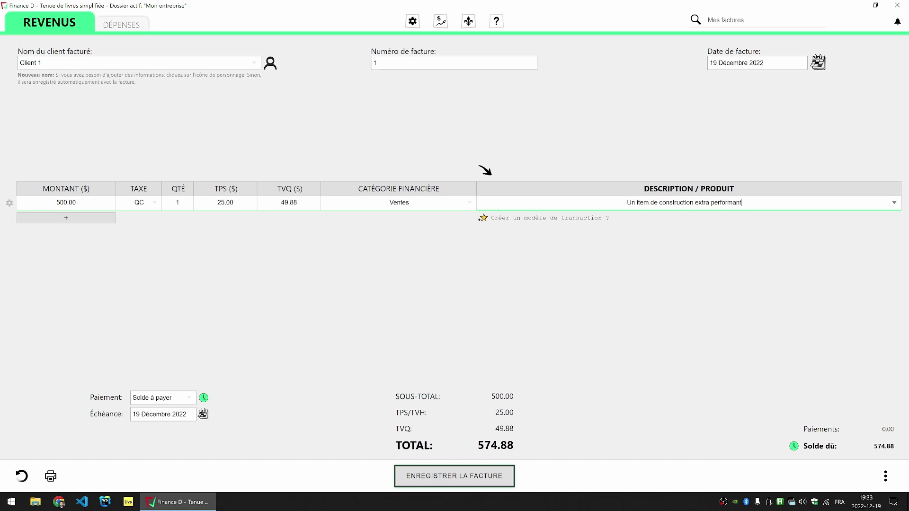
{"action": "type", "text": "."}
{"action": "left_click", "coordinate": [440, 243]}
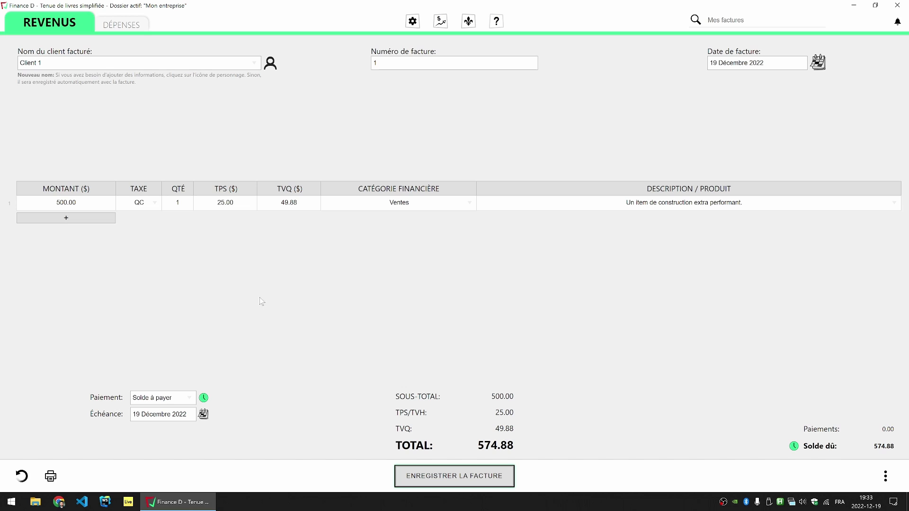
{"action": "left_click", "coordinate": [189, 399]}
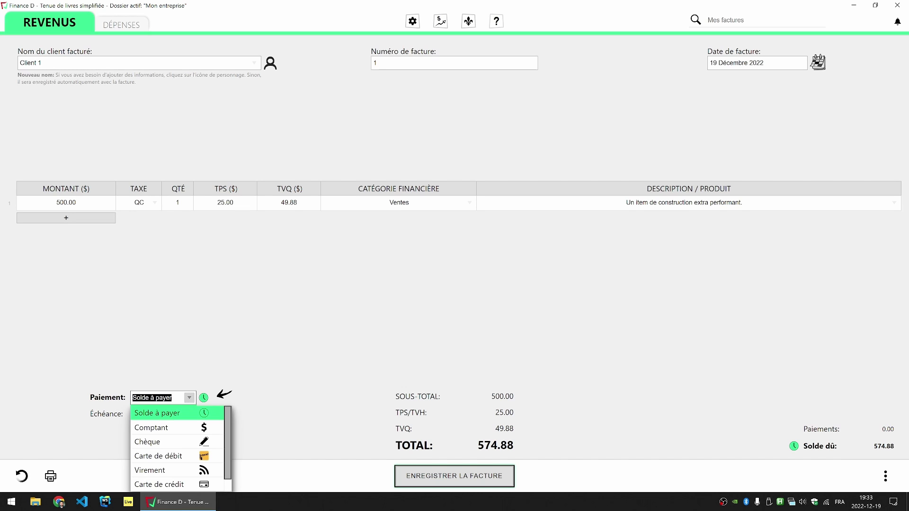
{"action": "scroll", "coordinate": [174, 431], "scroll_direction": "down", "scroll_amount": 1}
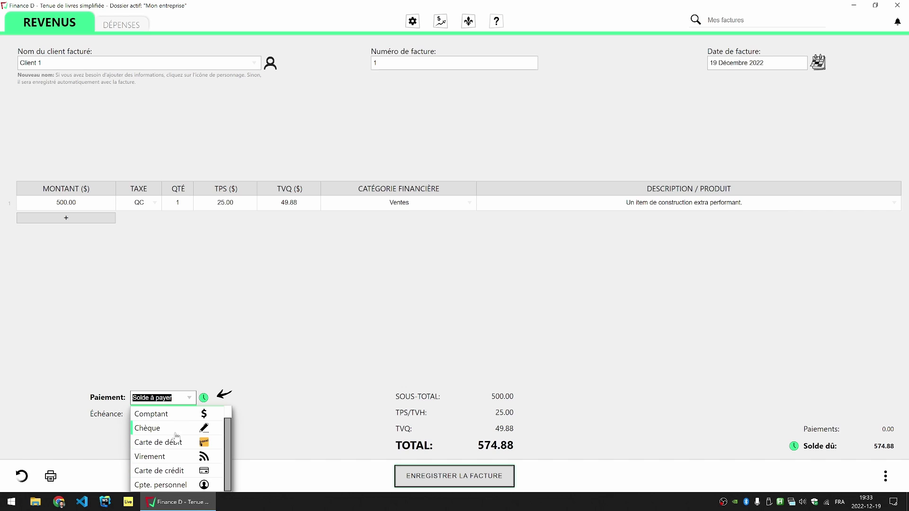
{"action": "left_click", "coordinate": [172, 396]}
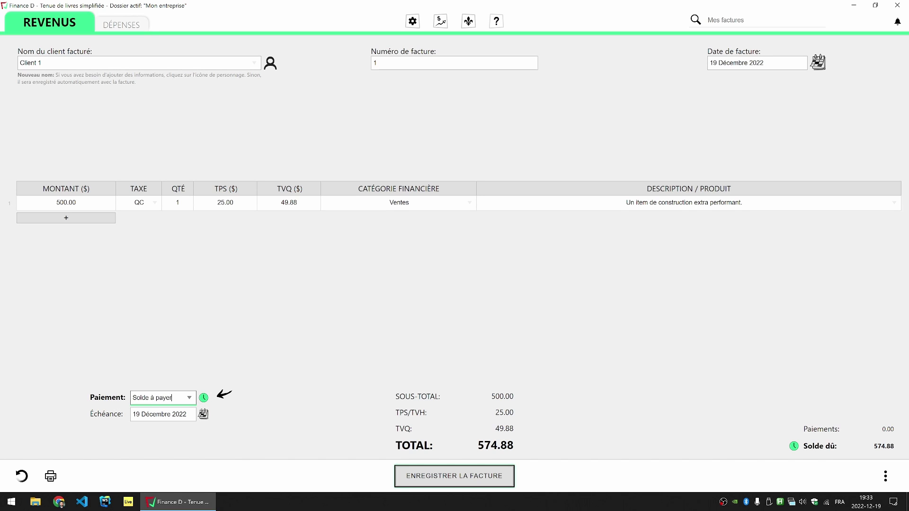
{"action": "left_click", "coordinate": [172, 398]}
{"action": "left_click", "coordinate": [275, 382]}
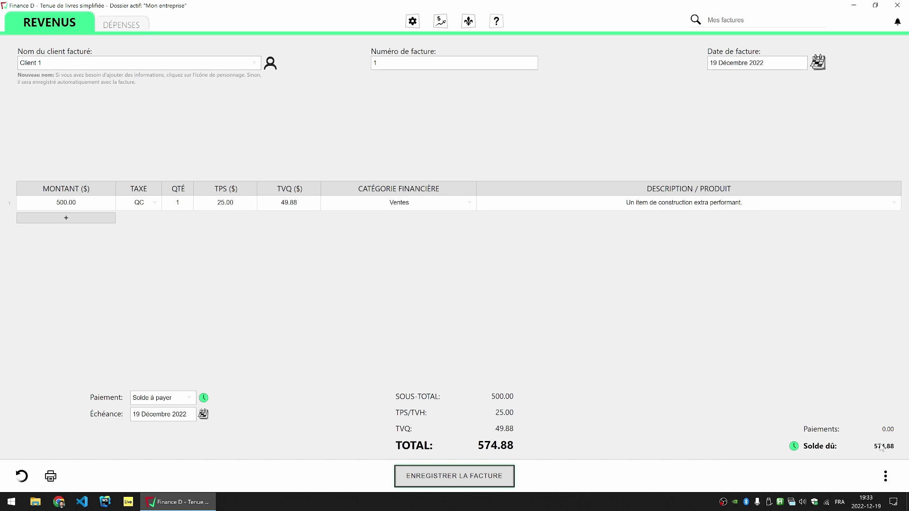
{"action": "mouse_move", "coordinate": [814, 450]}
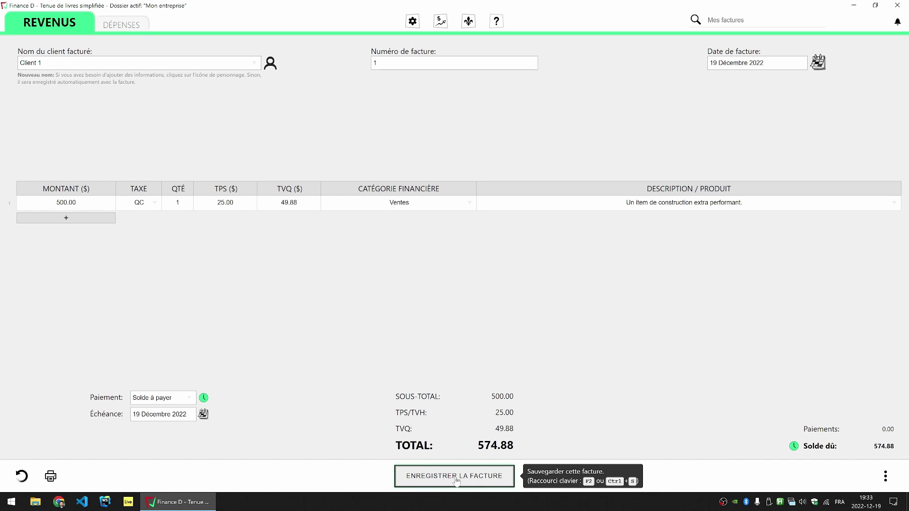
Step: Save invoice 1 and bring up its print preview
{"action": "left_click", "coordinate": [464, 479]}
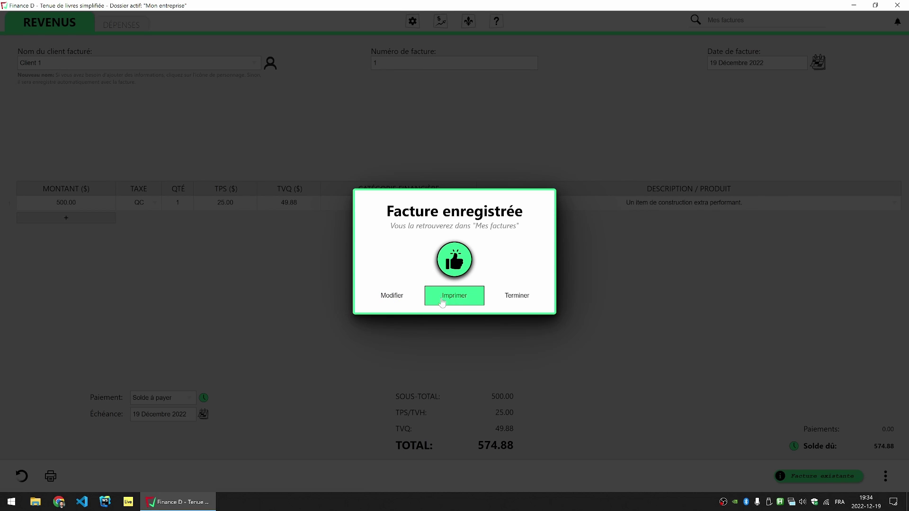
{"action": "left_click", "coordinate": [459, 305]}
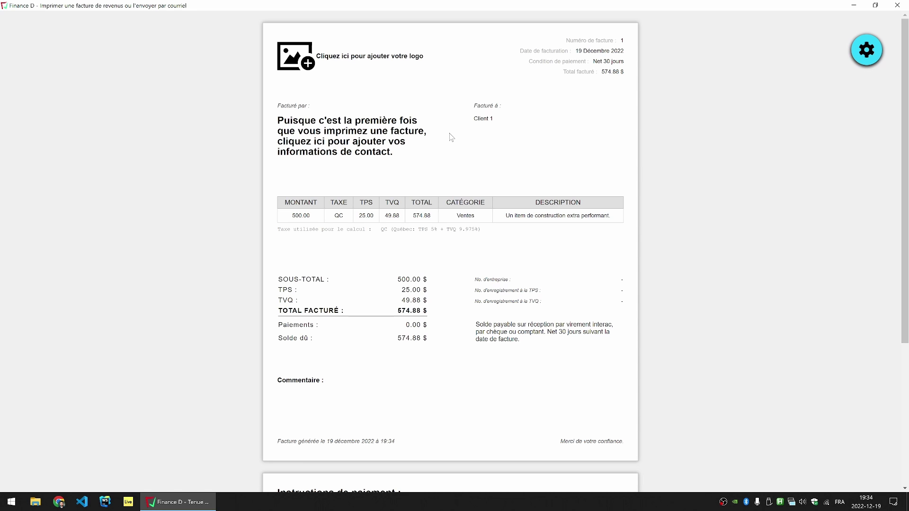
Step: Skip choosing a logo image and hide the empty logo placeholder on the invoice
{"action": "mouse_move", "coordinate": [391, 140]}
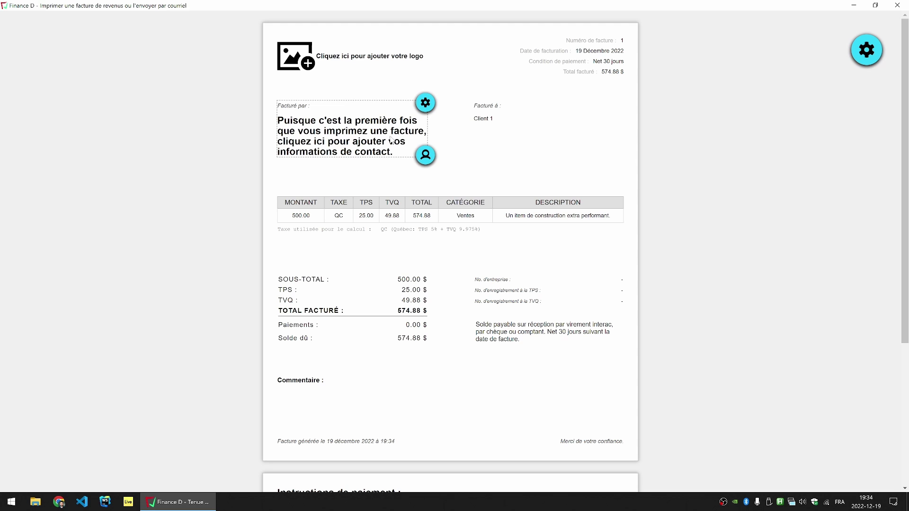
{"action": "mouse_move", "coordinate": [385, 73]}
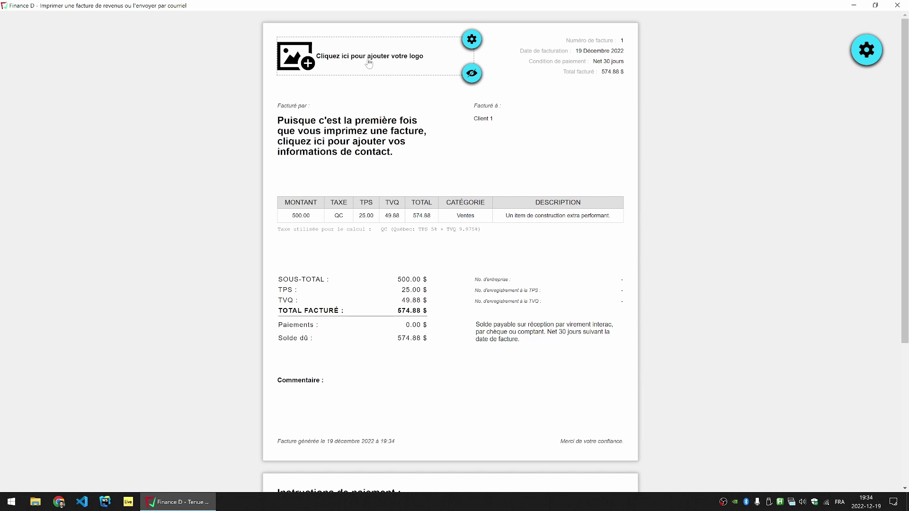
{"action": "left_click", "coordinate": [361, 66]}
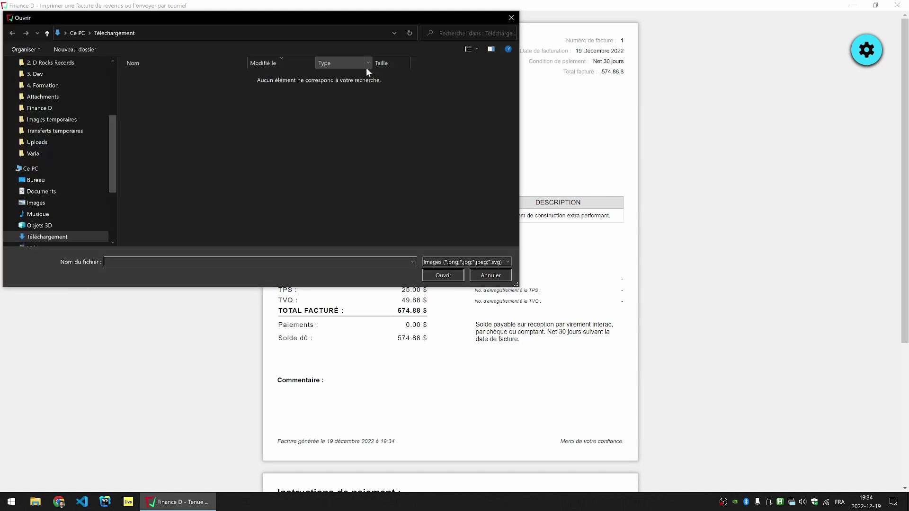
{"action": "left_click", "coordinate": [491, 275]}
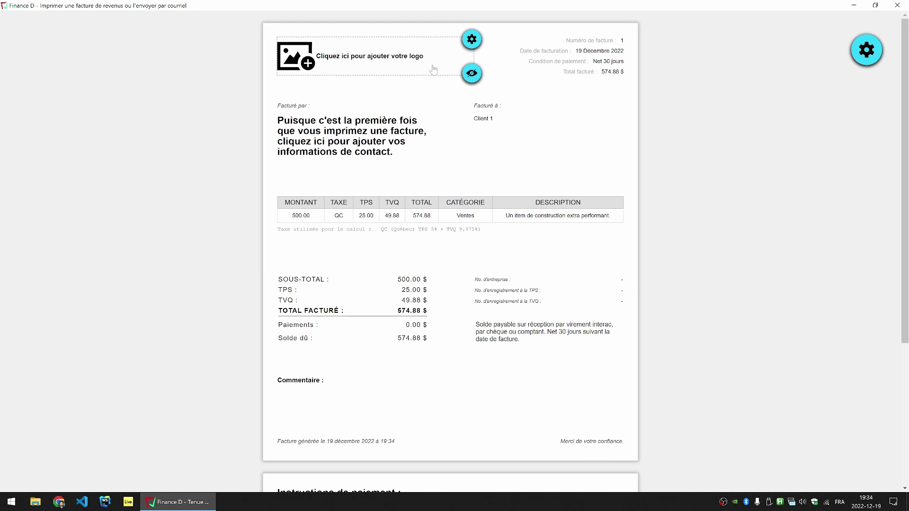
{"action": "left_click", "coordinate": [469, 73]}
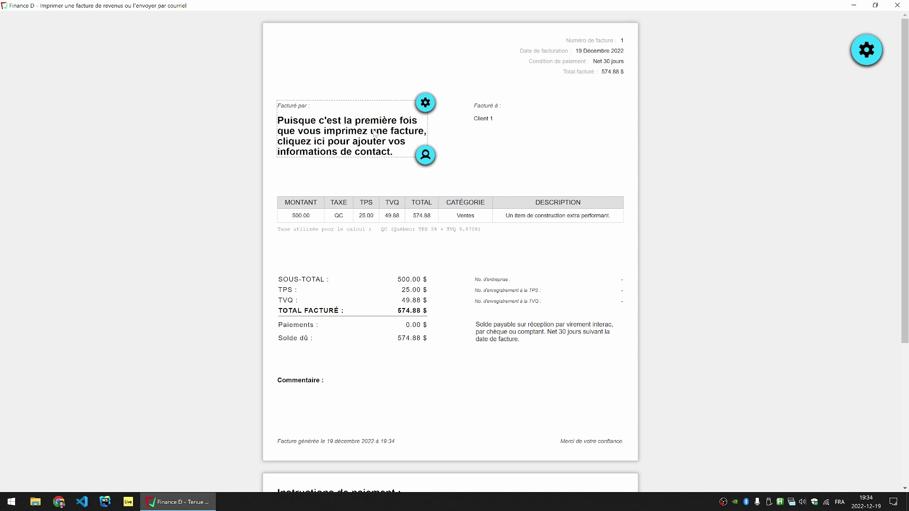
{"action": "left_click", "coordinate": [424, 154]}
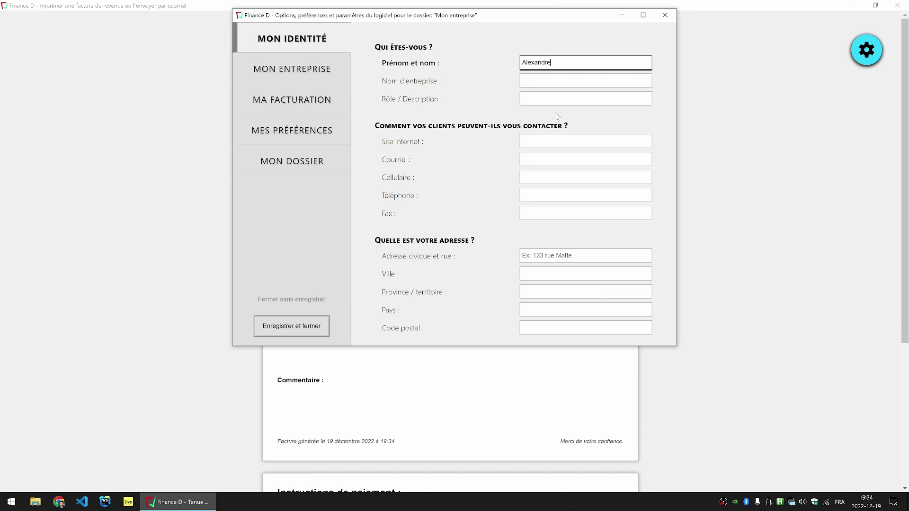
{"action": "key", "text": "Tab"}
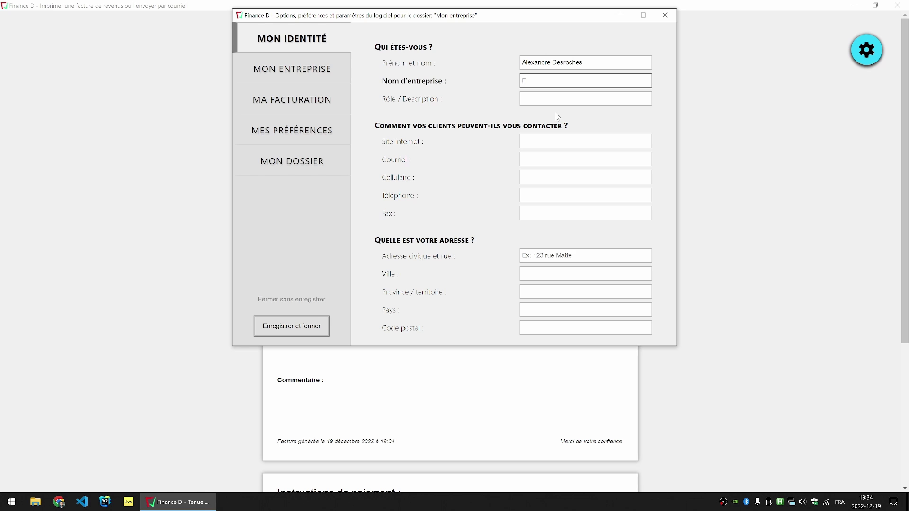
{"action": "key", "text": "Tab"}
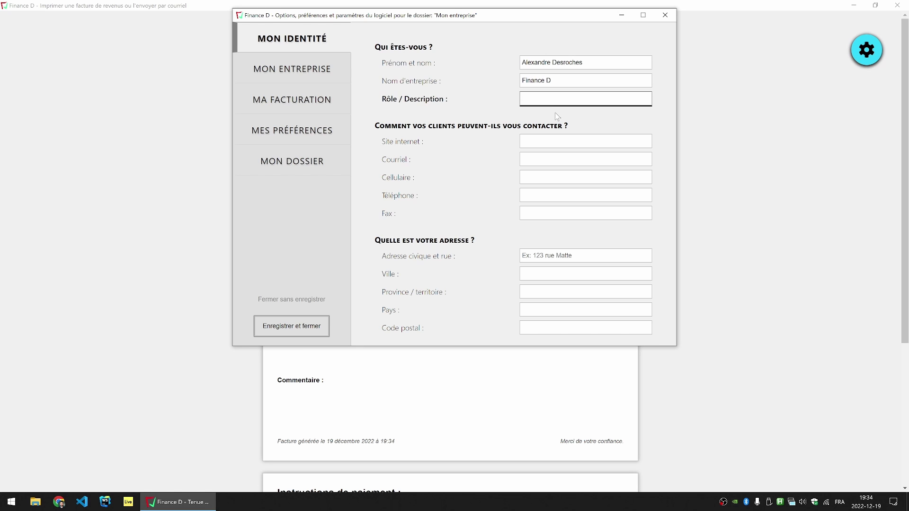
{"action": "key", "text": "Tab"}
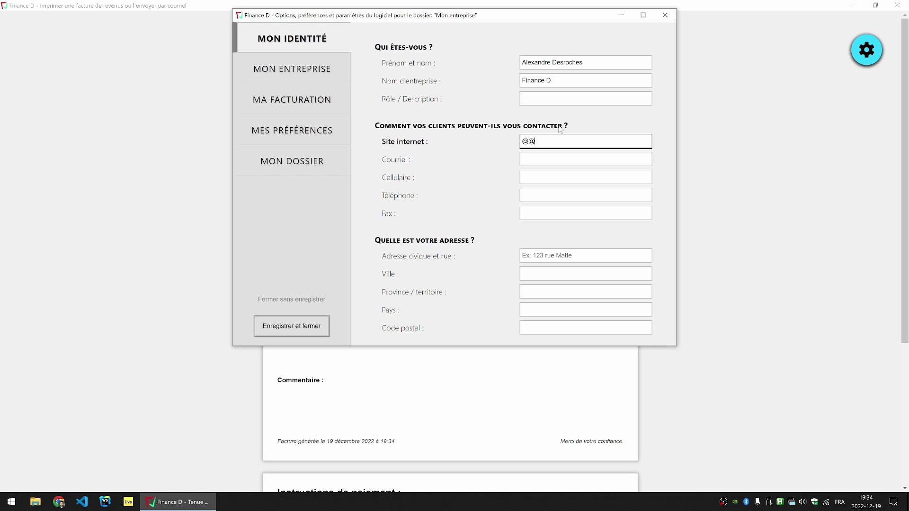
{"action": "key", "text": "Tab"}
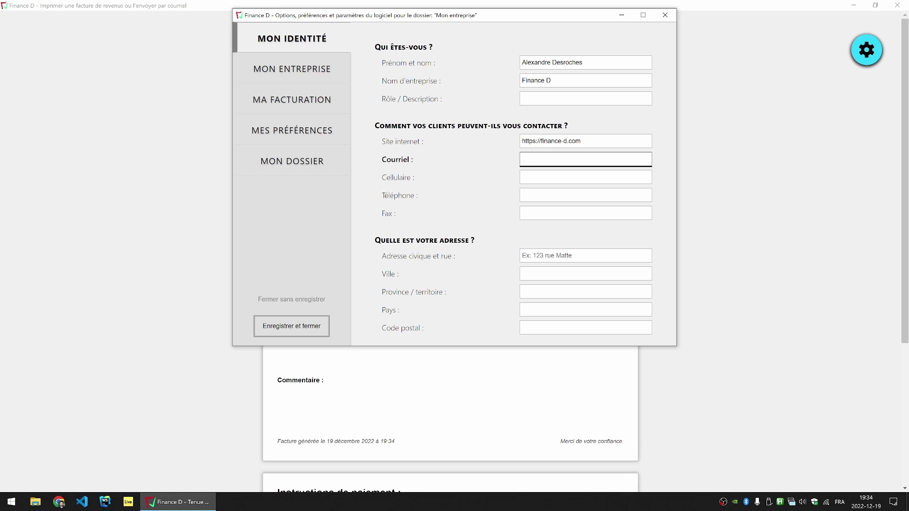
{"action": "key", "text": "Tab"}
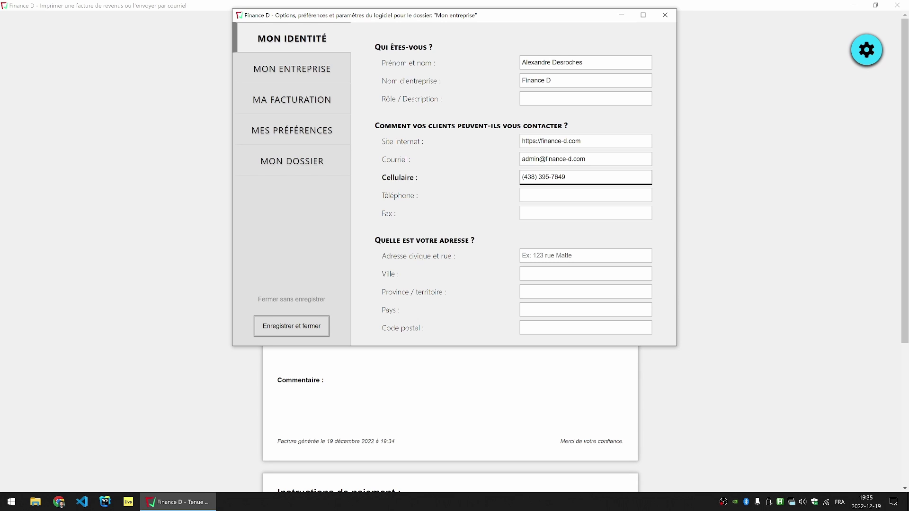
Step: Fill in the sender's street, city, country Canada and postal code, capitalize the city, and save
{"action": "left_click", "coordinate": [585, 256]}
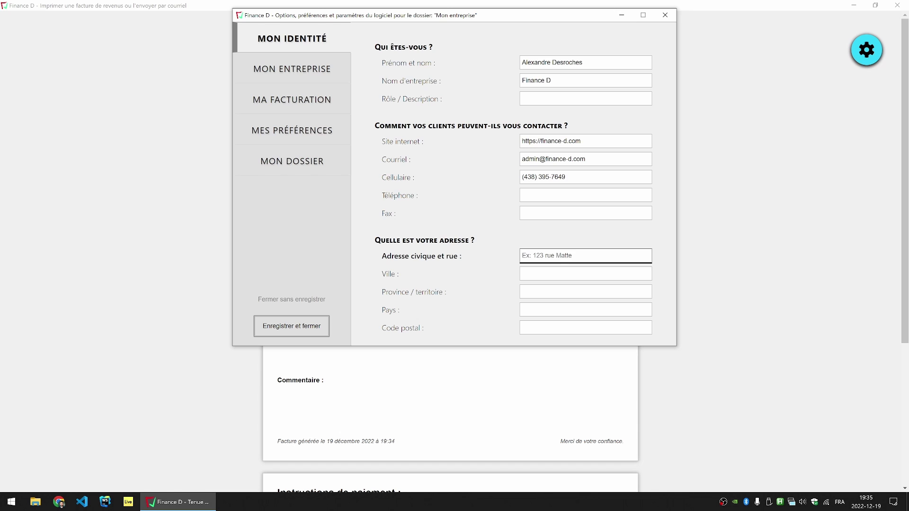
{"action": "key", "text": "Tab"}
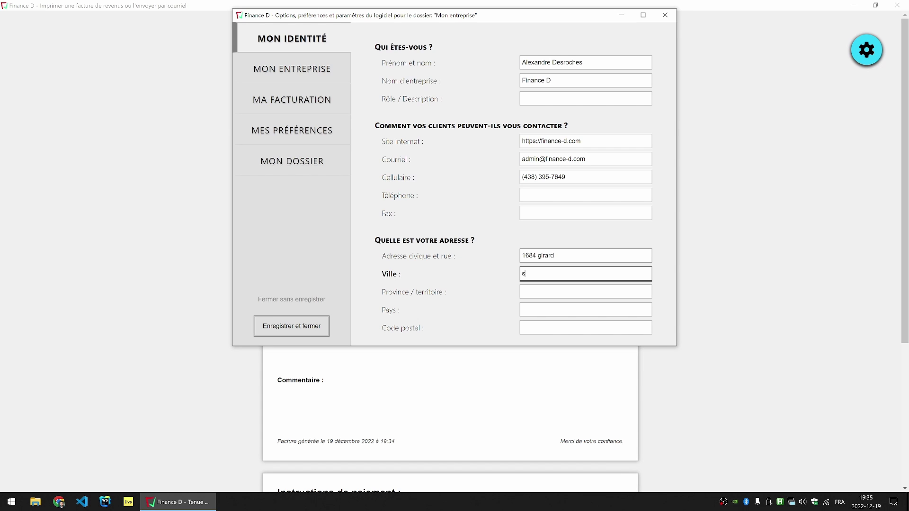
{"action": "type", "text": "ste-marie-madeleine"}
{"action": "key", "text": "Tab"}
{"action": "key", "text": "Tab"}
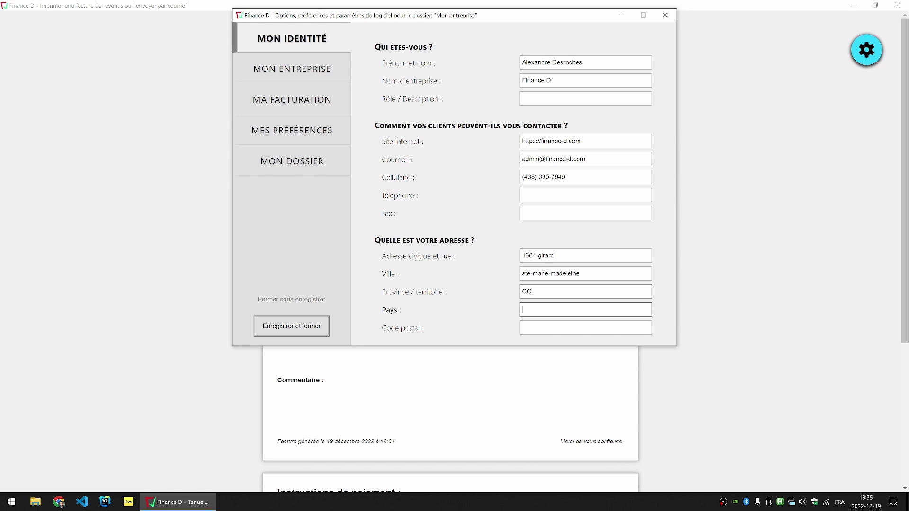
{"action": "type", "text": "Canada"}
{"action": "key", "text": "Tab"}
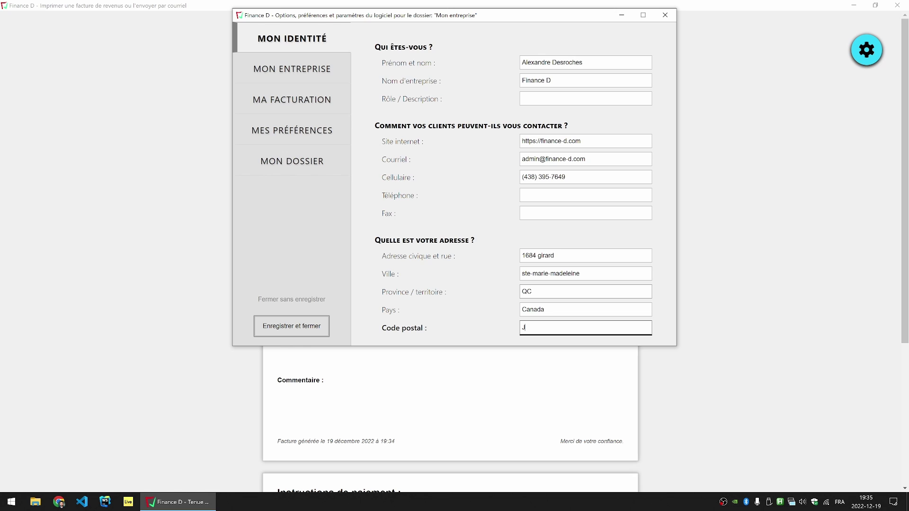
{"action": "type", "text": "J0H 1S0"}
{"action": "left_click", "coordinate": [525, 273]}
{"action": "key", "text": "BackSpace"}
{"action": "type", "text": "S"}
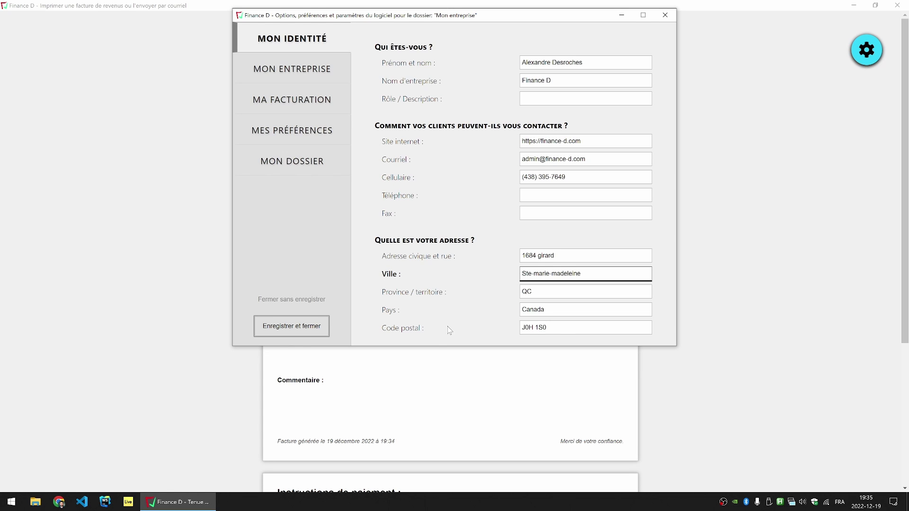
{"action": "left_click", "coordinate": [304, 330]}
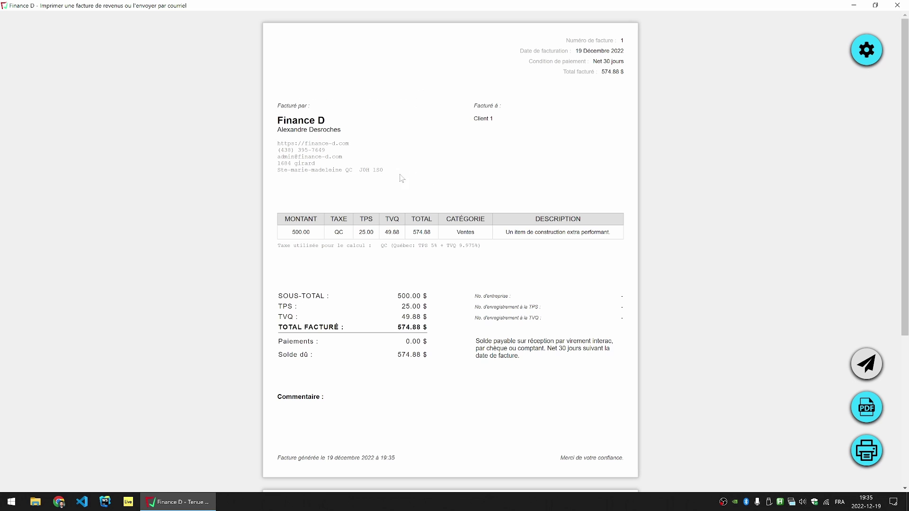
{"action": "left_click", "coordinate": [424, 171]}
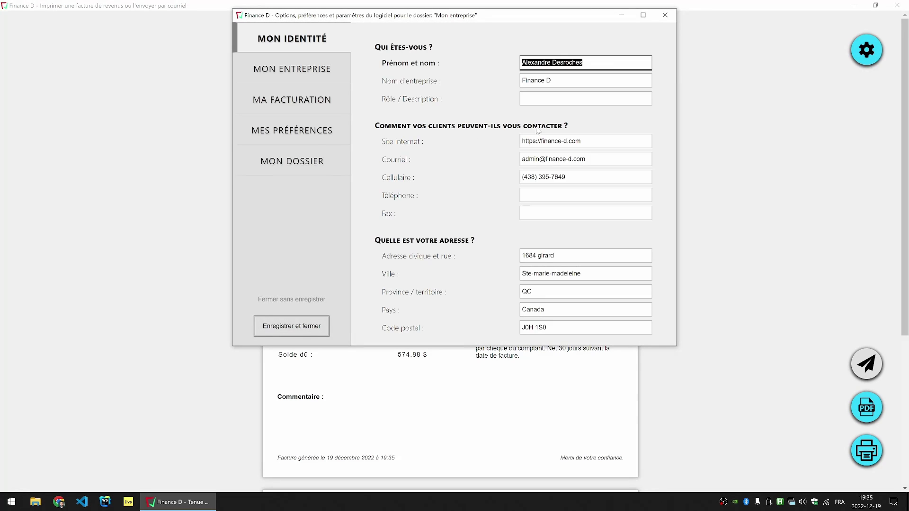
{"action": "left_click", "coordinate": [286, 327]}
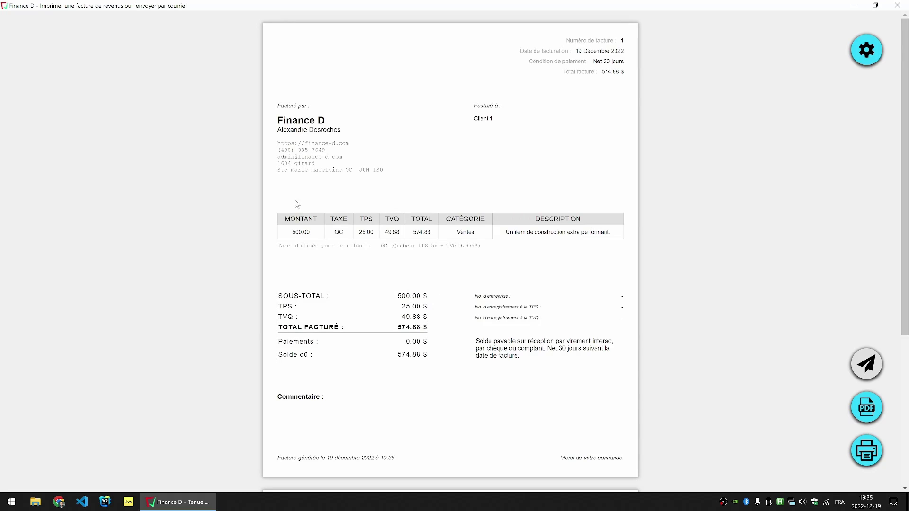
{"action": "mouse_move", "coordinate": [515, 121]}
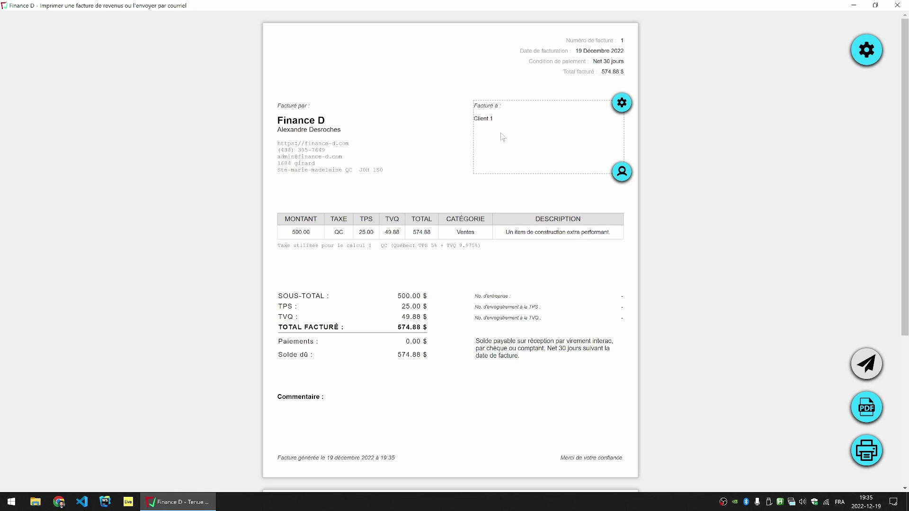
Step: Give Client 1 the company SD Construction, paste in their e-mail address, and save
{"action": "left_click", "coordinate": [620, 173]}
{"action": "key", "text": "End"}
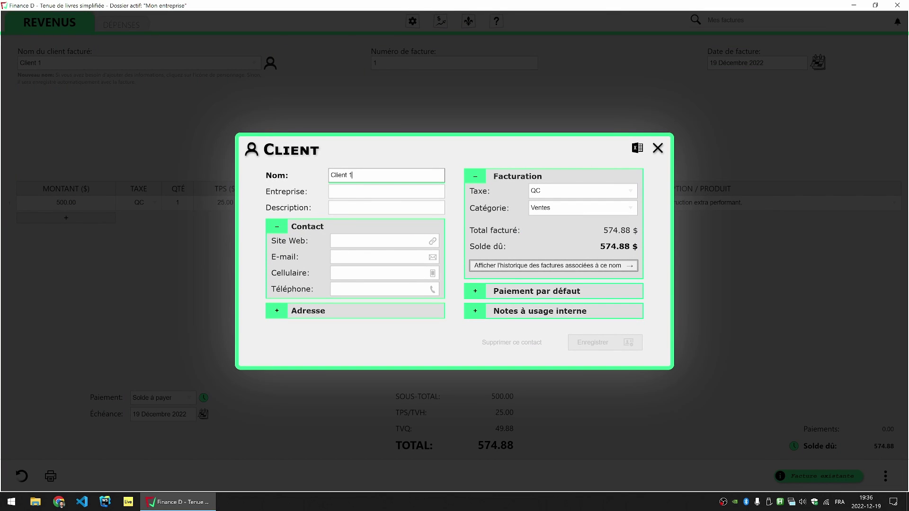
{"action": "left_click", "coordinate": [386, 192]}
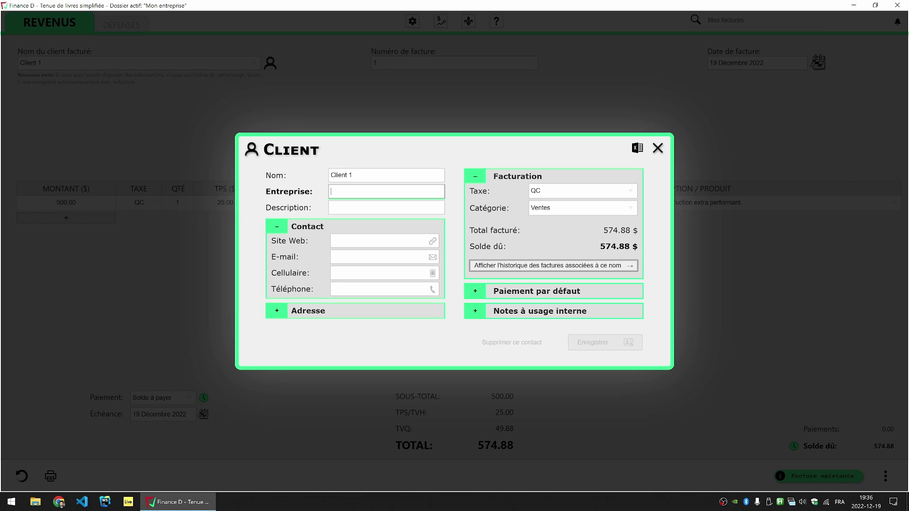
{"action": "type", "text": "SD Construction"}
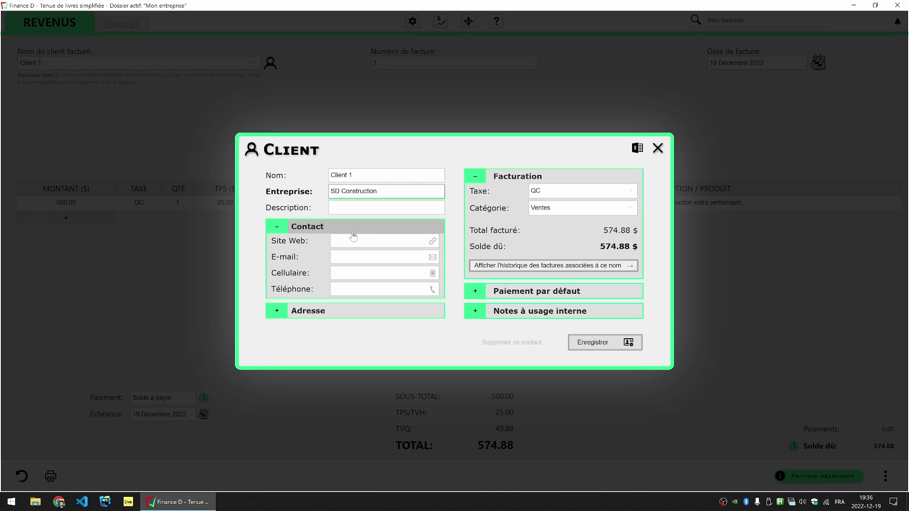
{"action": "left_click", "coordinate": [431, 257]}
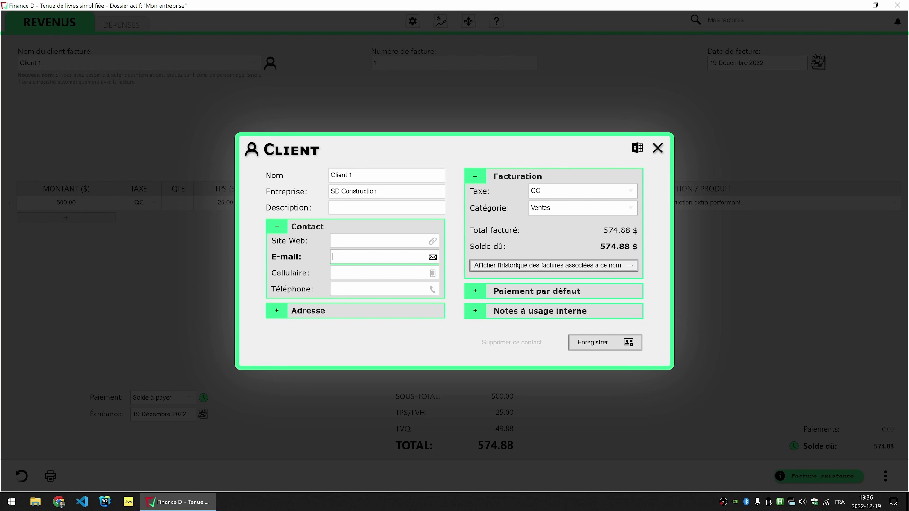
{"action": "key", "text": "ctrl+v"}
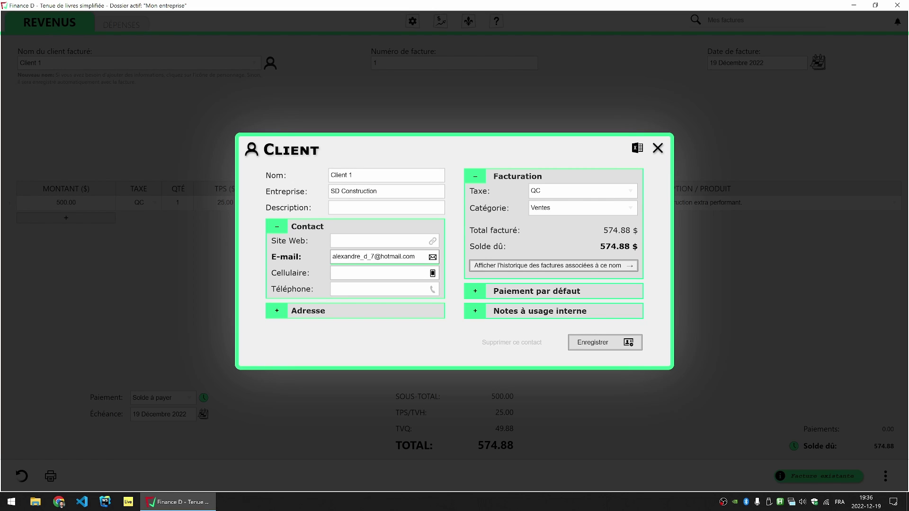
{"action": "left_click", "coordinate": [609, 349]}
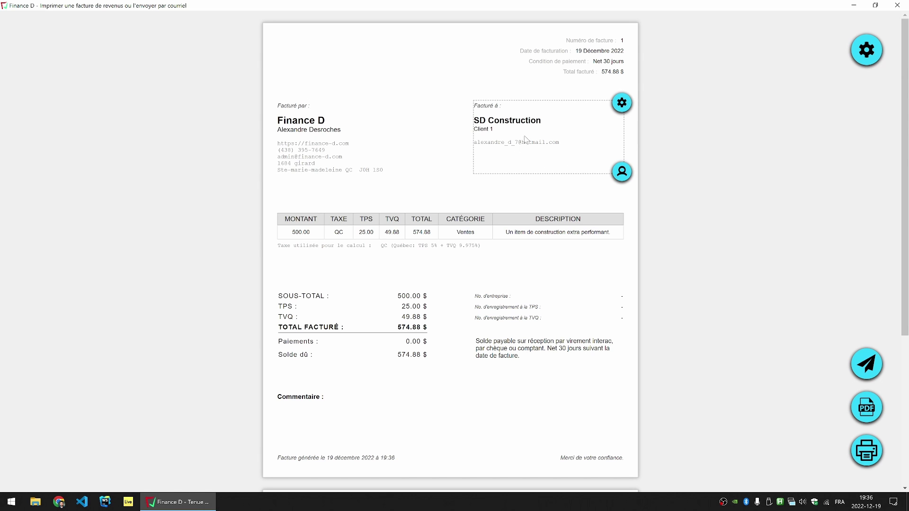
Step: Enter the client's corrected mobile phone number in the Client dialog and save it
{"action": "left_click", "coordinate": [622, 171]}
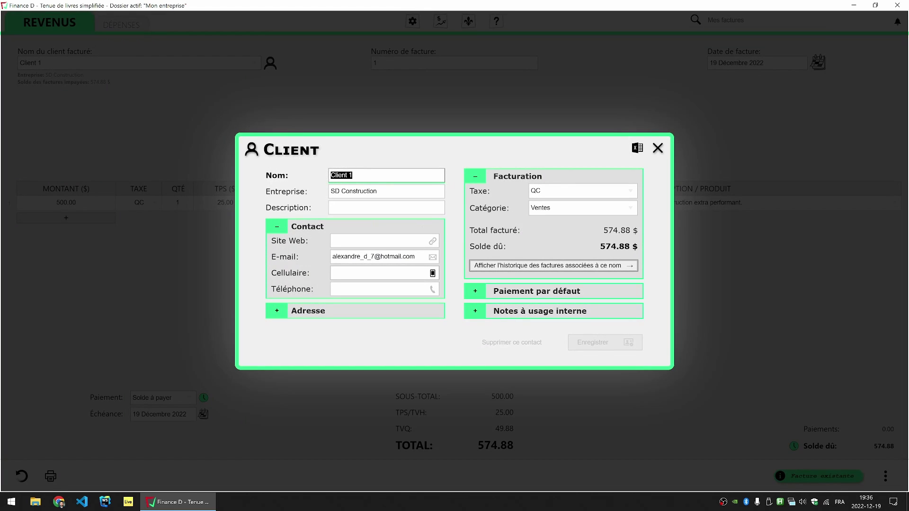
{"action": "left_click", "coordinate": [378, 273]}
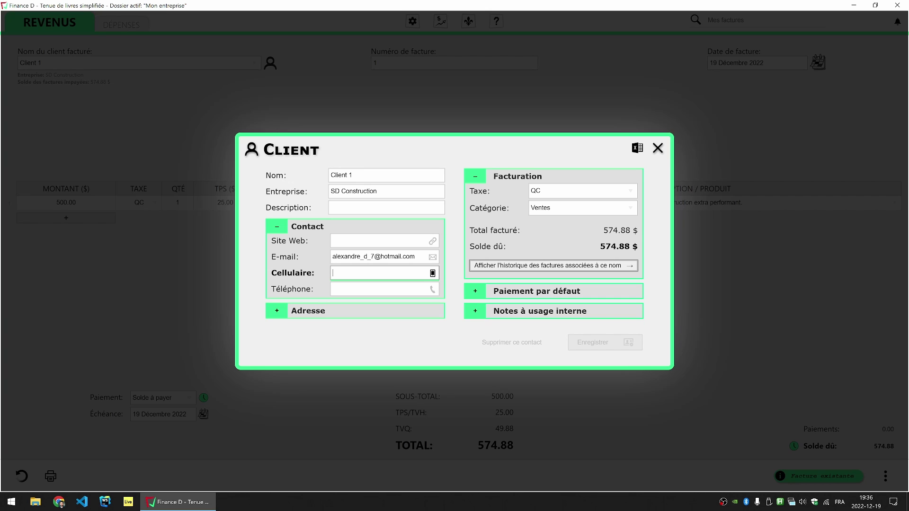
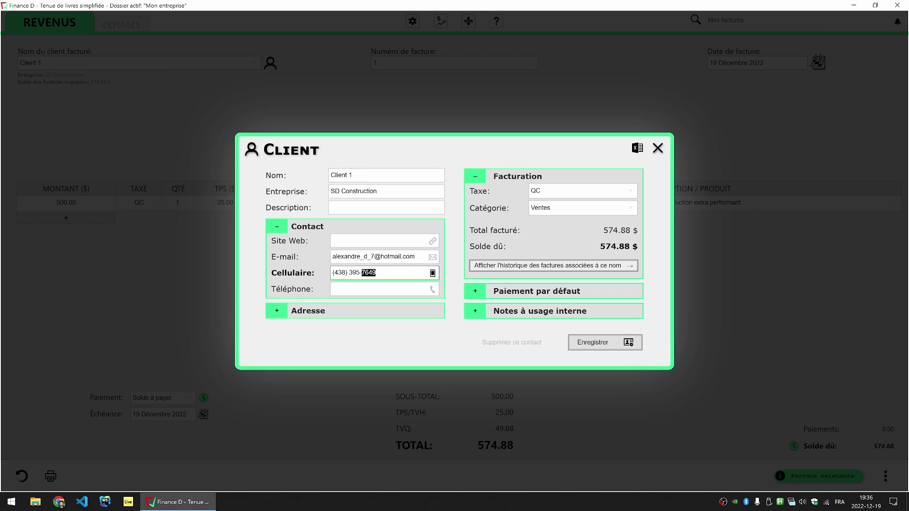
{"action": "type", "text": "777"}
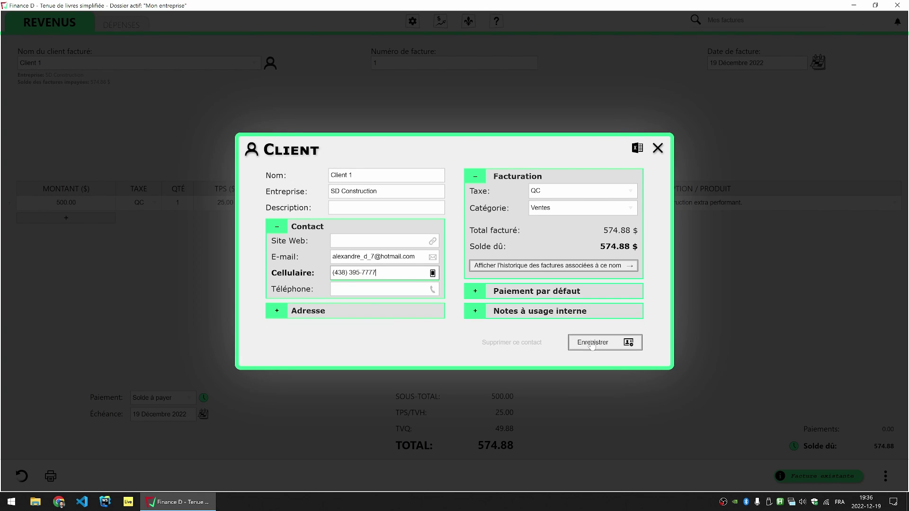
{"action": "left_click", "coordinate": [592, 342]}
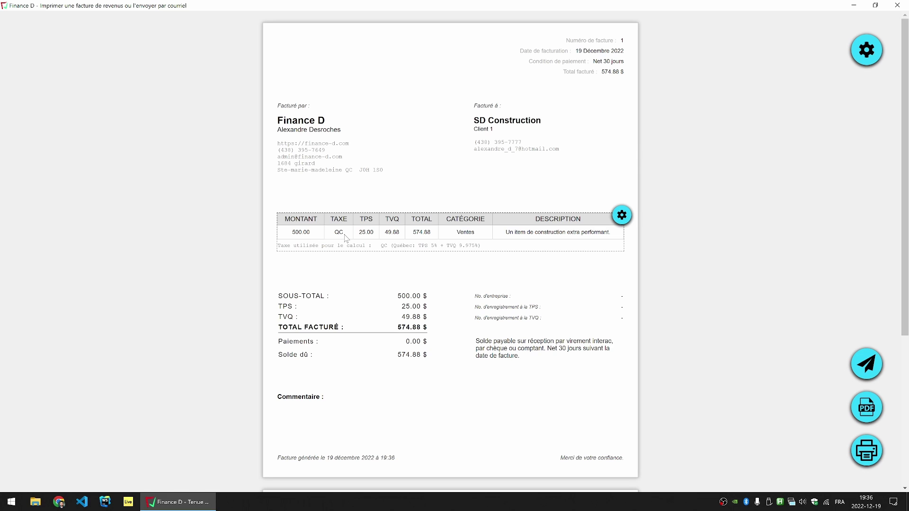
{"action": "mouse_move", "coordinate": [347, 238]}
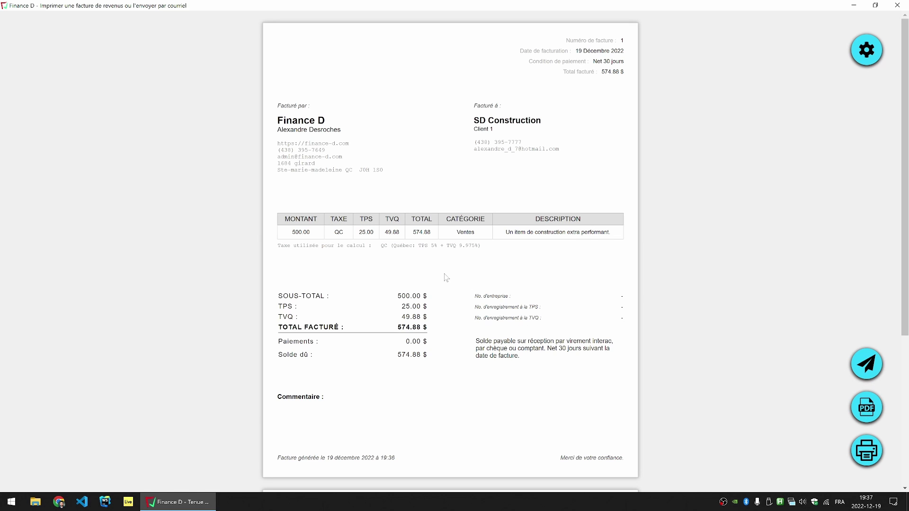
{"action": "mouse_move", "coordinate": [407, 232]}
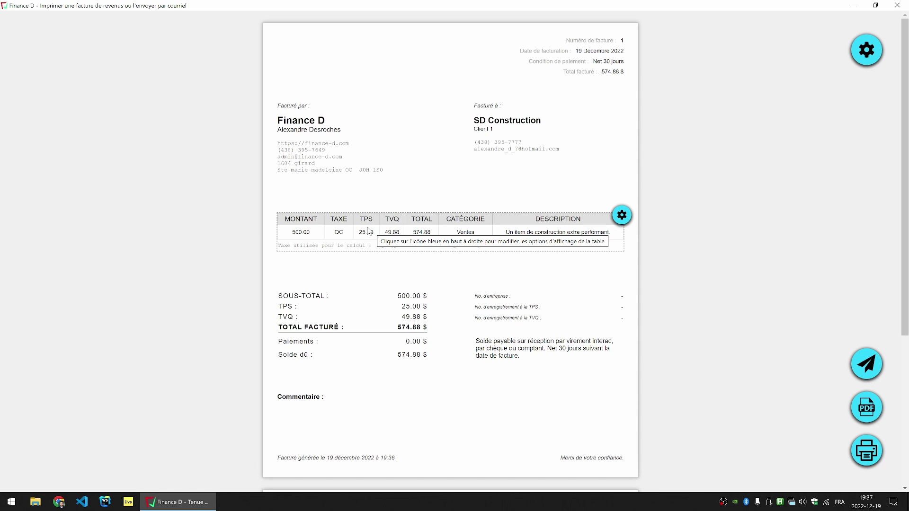
{"action": "mouse_move", "coordinate": [337, 116]}
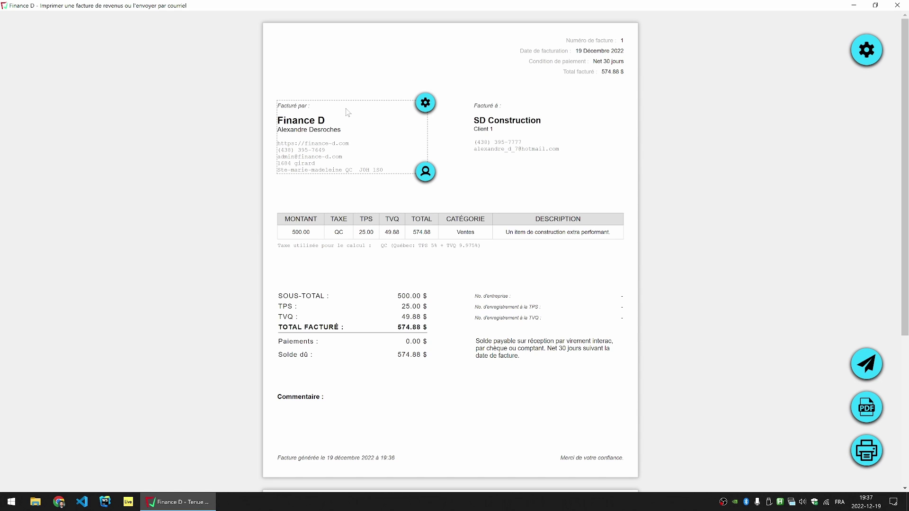
{"action": "mouse_move", "coordinate": [607, 59]}
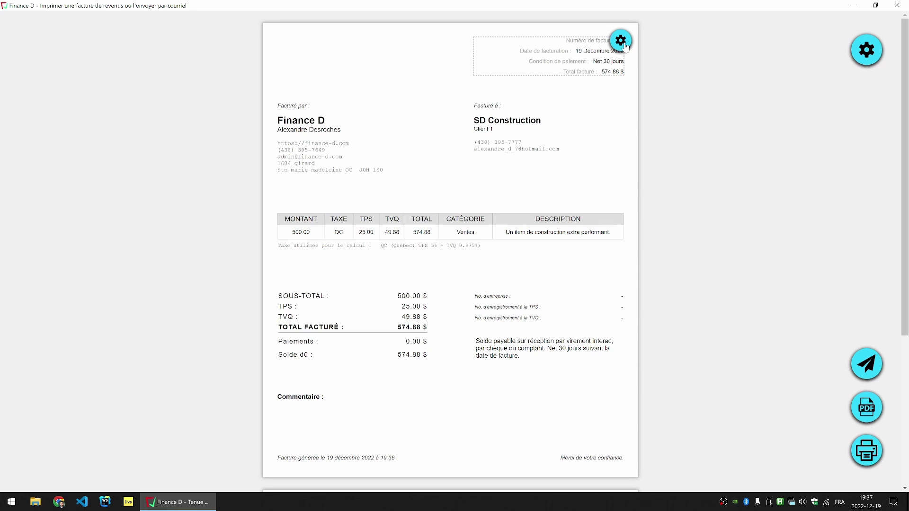
Step: Enable 'Justifier les éléments à la largeur maximale du bloc' in the header options and save
{"action": "left_click", "coordinate": [621, 47]}
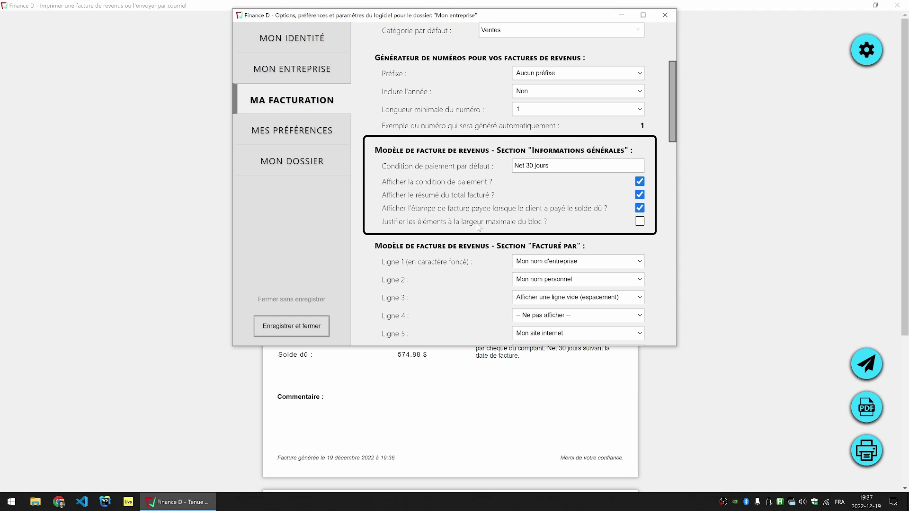
{"action": "left_click", "coordinate": [639, 221]}
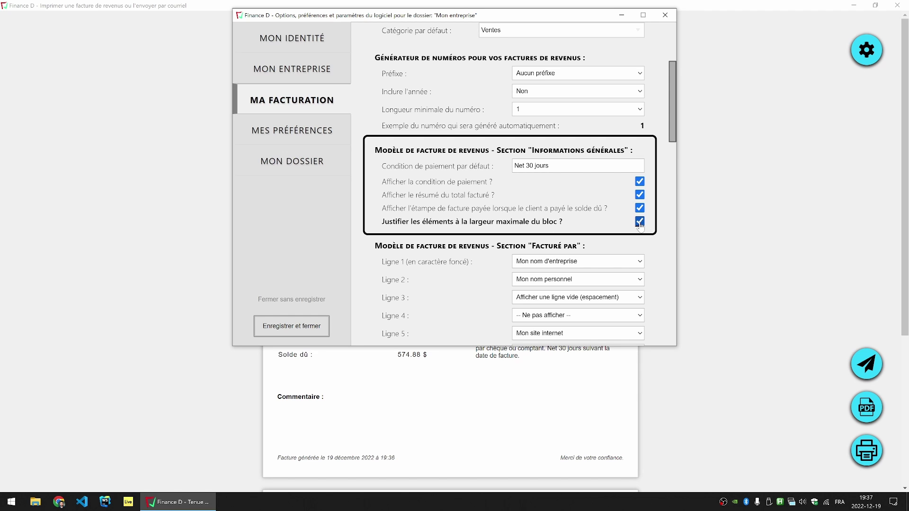
{"action": "left_click", "coordinate": [285, 329]}
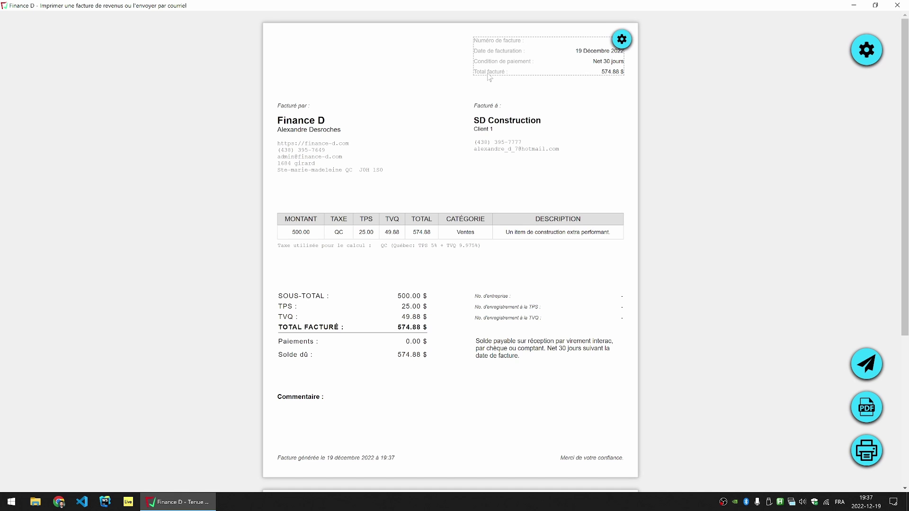
Step: Turn off 'Justifier les éléments à la largeur maximale du bloc' and apply the header options
{"action": "left_click", "coordinate": [621, 39]}
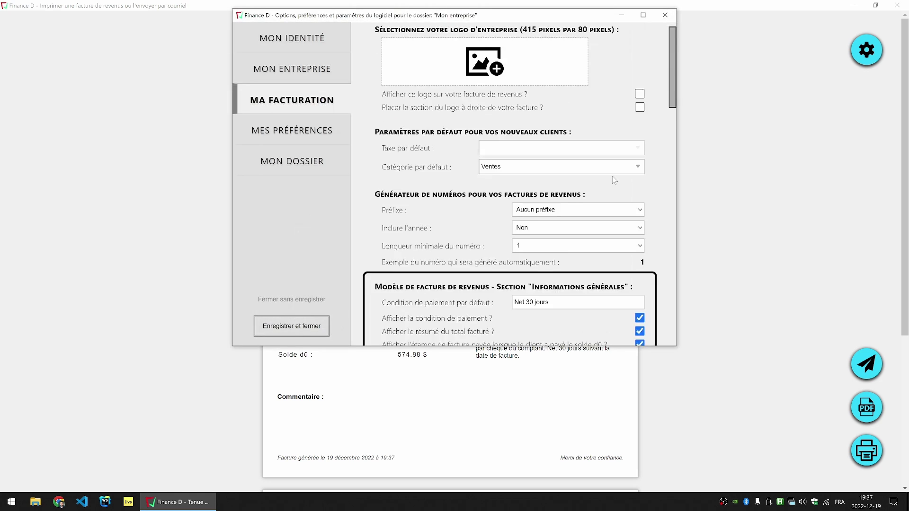
{"action": "left_click", "coordinate": [640, 222]}
{"action": "key", "text": "Return"}
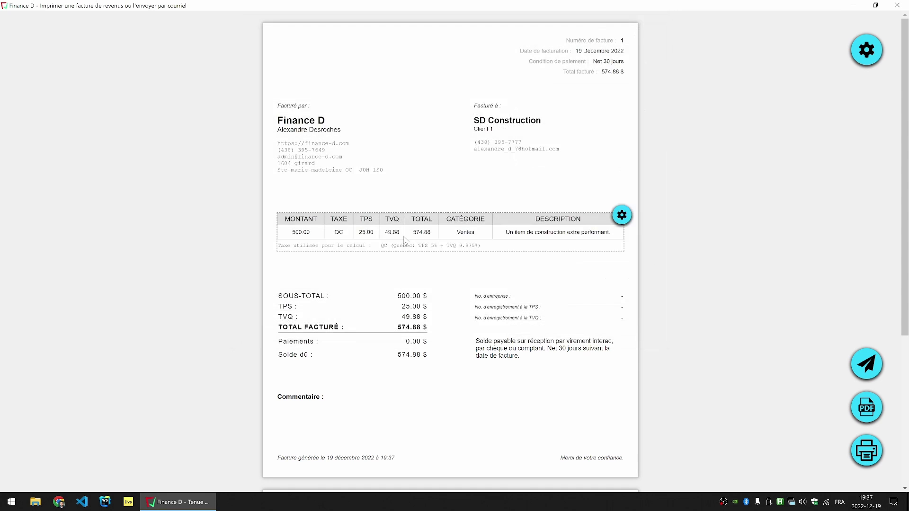
Step: Review the invoice preview, including the Interac, cheque or cash net 30 days payment terms
{"action": "mouse_move", "coordinate": [571, 138]}
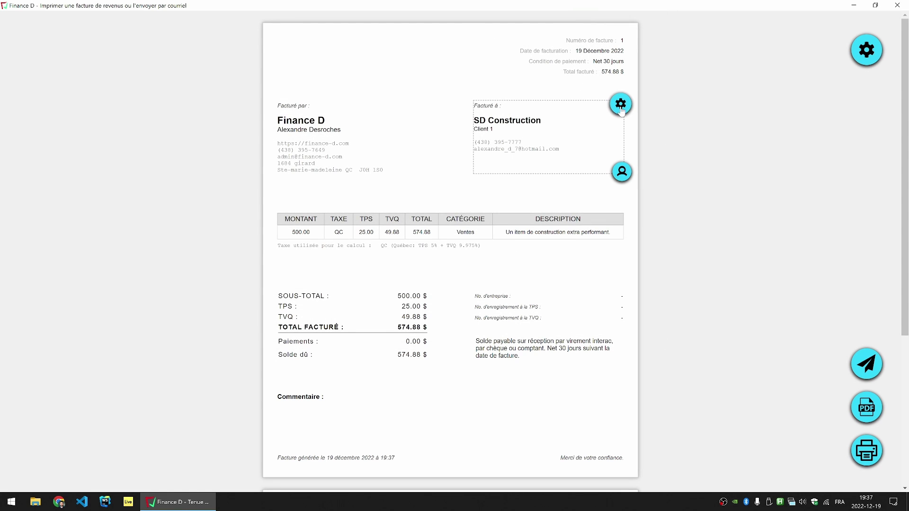
{"action": "mouse_move", "coordinate": [603, 231]}
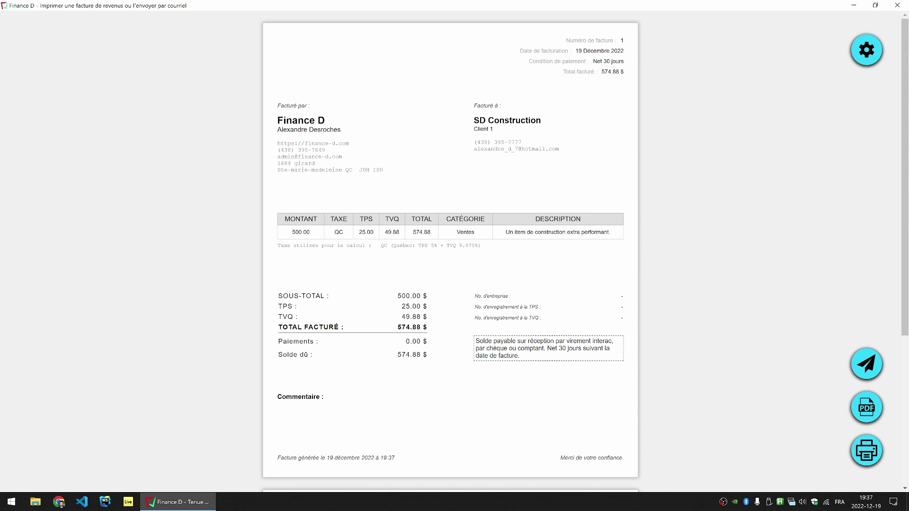
{"action": "mouse_move", "coordinate": [530, 327]}
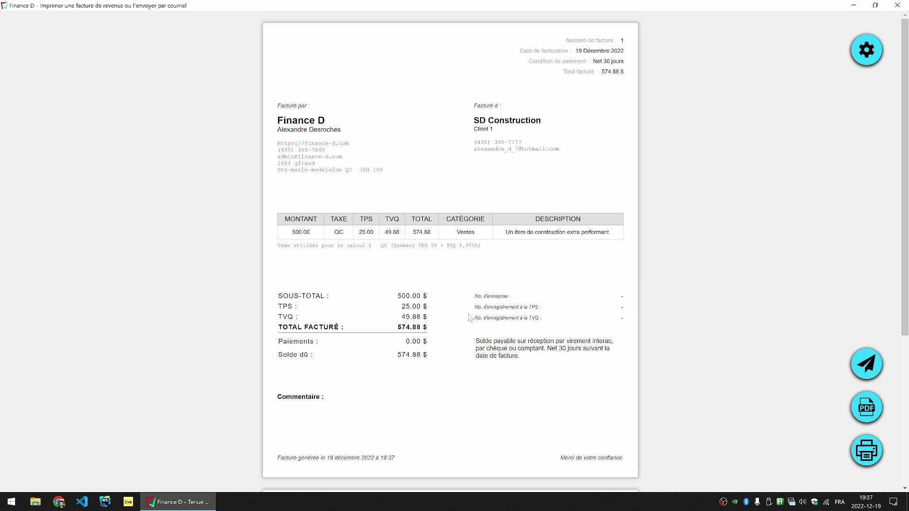
{"action": "scroll", "coordinate": [568, 341], "scroll_direction": "down", "scroll_amount": 5}
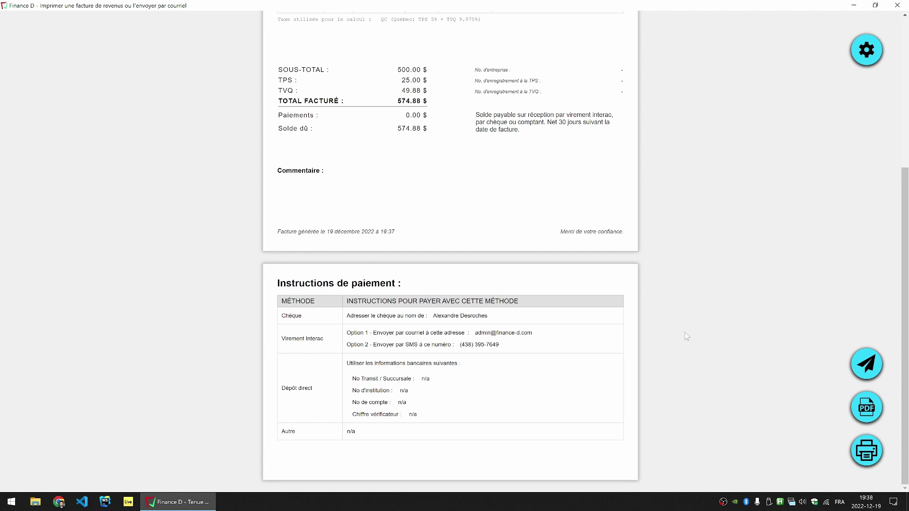
{"action": "scroll", "coordinate": [686, 341], "scroll_direction": "up", "scroll_amount": 5}
{"action": "mouse_move", "coordinate": [330, 87]}
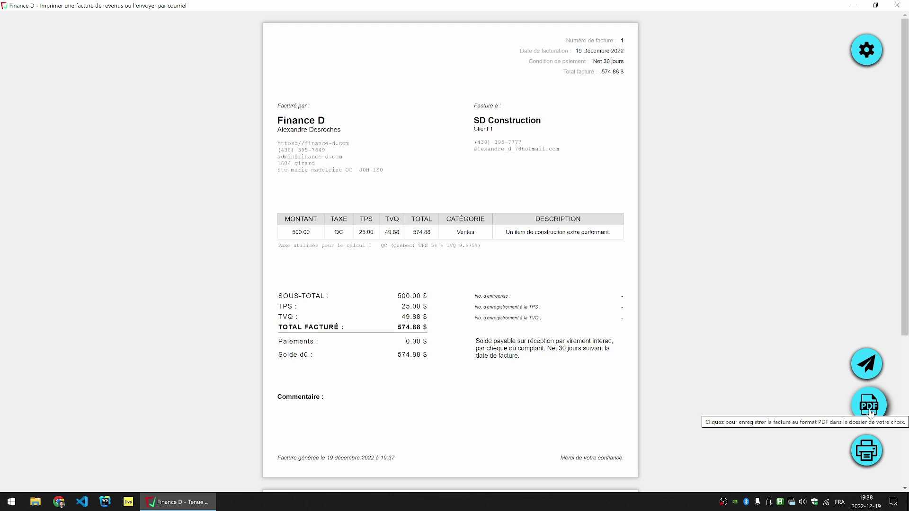
Step: Save the invoice PDF under its default name Facture-1_SD-Construction.pdf in Téléchargement
{"action": "left_click", "coordinate": [856, 411]}
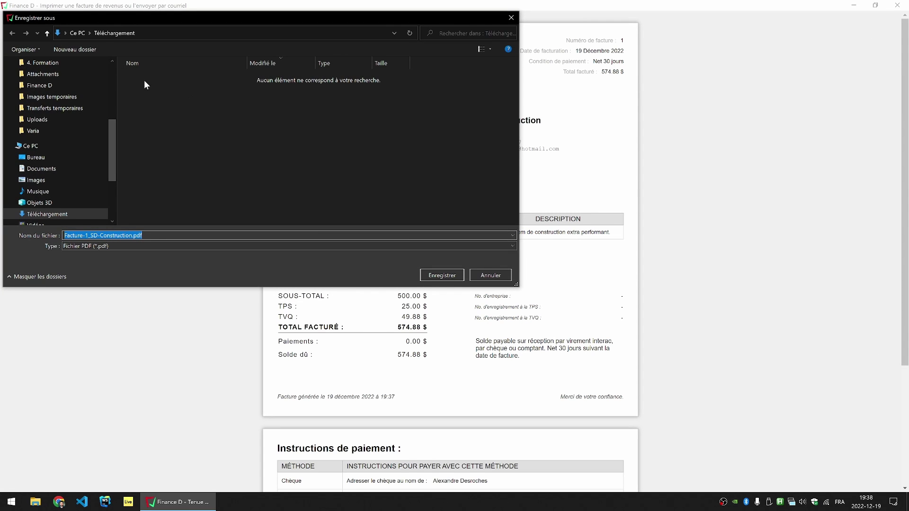
{"action": "left_click_drag", "start_coordinate": [212, 21], "coordinate": [408, 68]}
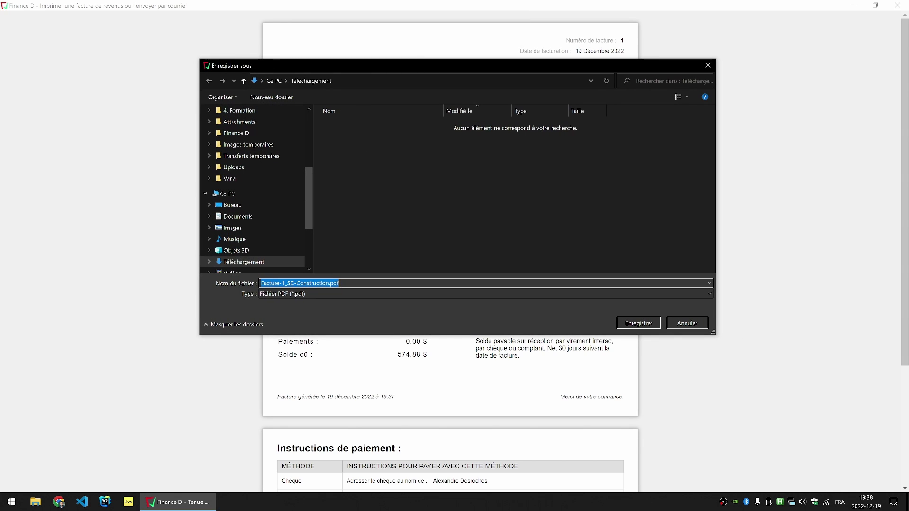
{"action": "key", "text": "Home"}
{"action": "key", "text": "shift+Right"}
{"action": "key", "text": "shift+Right"}
{"action": "key", "text": "shift+Right"}
{"action": "key", "text": "shift+Right"}
{"action": "key", "text": "shift+Right"}
{"action": "key", "text": "shift+Right"}
{"action": "key", "text": "shift+Right"}
{"action": "key", "text": "shift+Right"}
{"action": "key", "text": "shift+Right"}
{"action": "key", "text": "shift+Right"}
{"action": "key", "text": "shift+Right"}
{"action": "key", "text": "shift+Right"}
{"action": "key", "text": "shift+Right"}
{"action": "key", "text": "shift+Right"}
{"action": "key", "text": "shift+Right"}
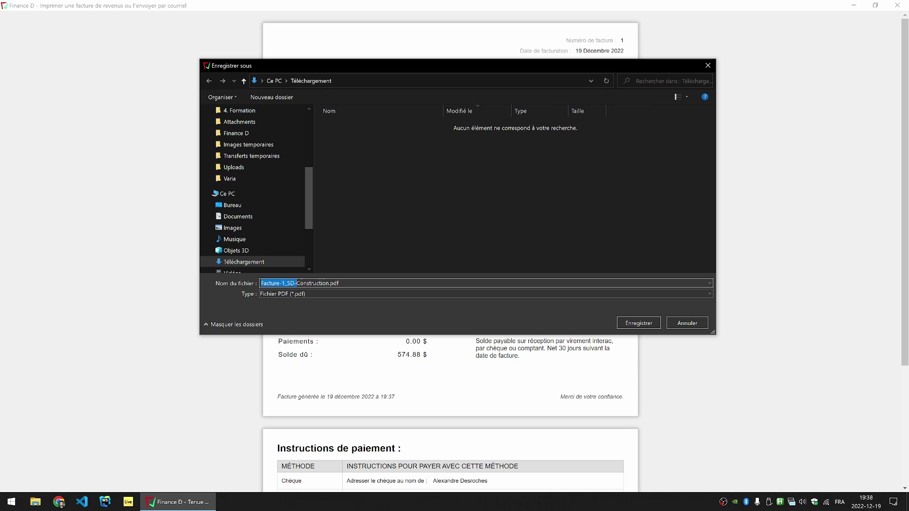
{"action": "key", "text": "shift+Right"}
{"action": "key", "text": "shift+Right"}
{"action": "key", "text": "shift+Right"}
{"action": "key", "text": "shift+Right"}
{"action": "key", "text": "shift+Right"}
{"action": "key", "text": "shift+Right"}
{"action": "key", "text": "shift+Right"}
{"action": "key", "text": "shift+Right"}
{"action": "key", "text": "shift+Right"}
{"action": "key", "text": "shift+Right"}
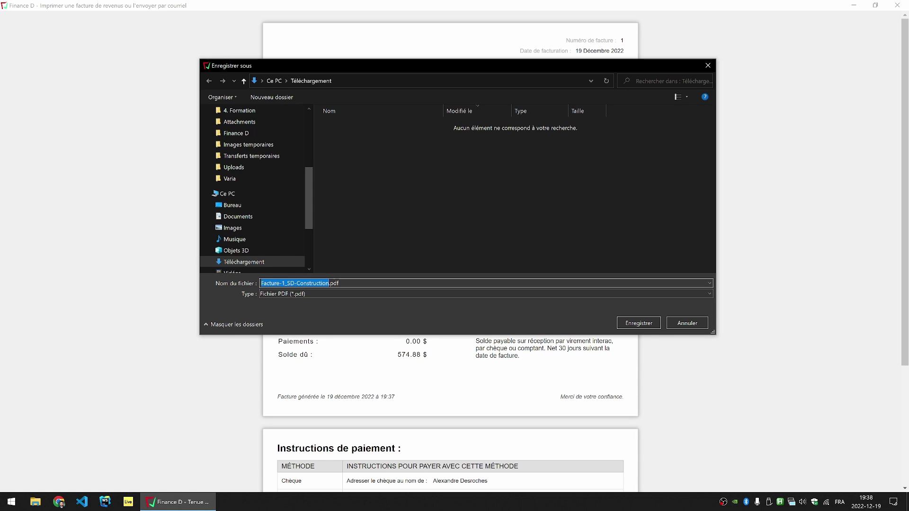
{"action": "key", "text": "End"}
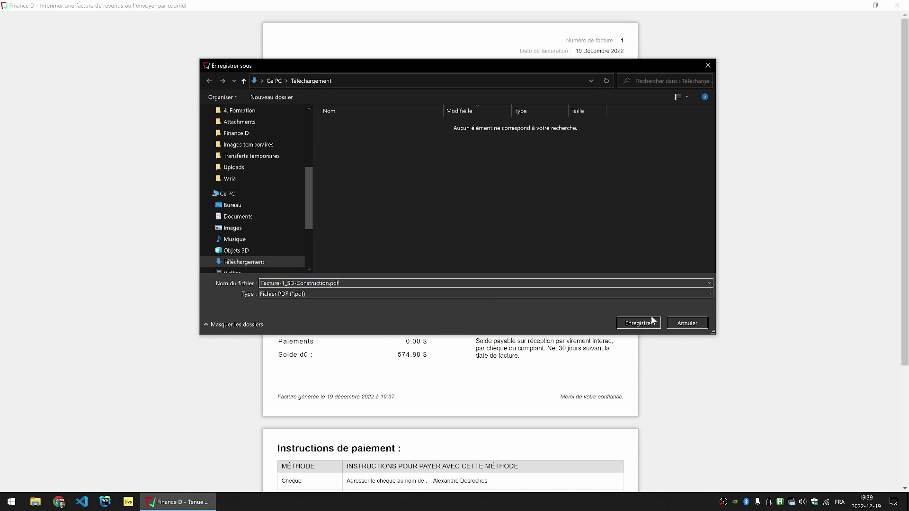
{"action": "left_click", "coordinate": [637, 324]}
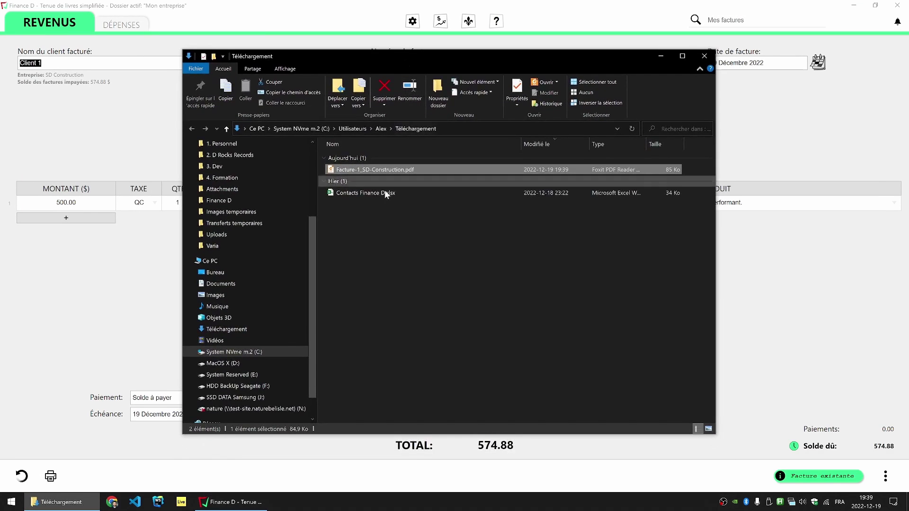
Step: Open Facture-1_SD-Construction.pdf in Foxit at 100% zoom, look it over, and close Foxit
{"action": "left_click", "coordinate": [359, 172]}
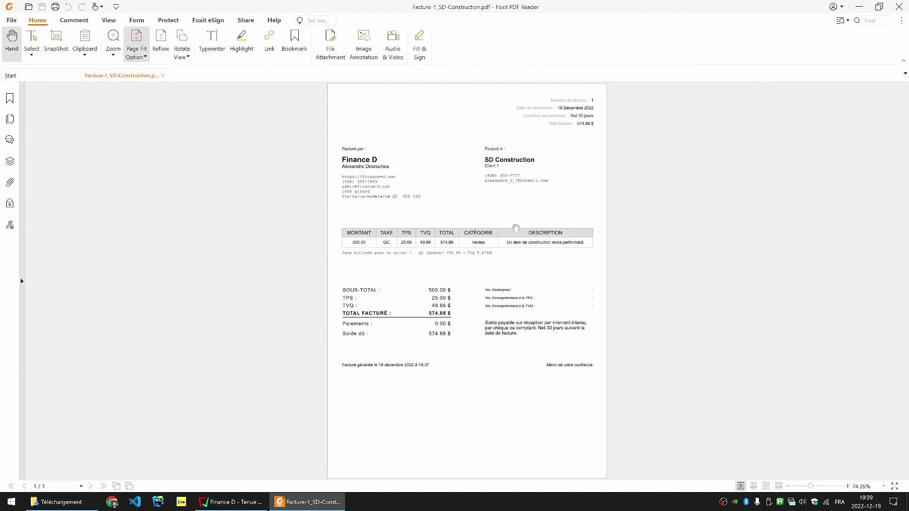
{"action": "key", "text": "ctrl+1"}
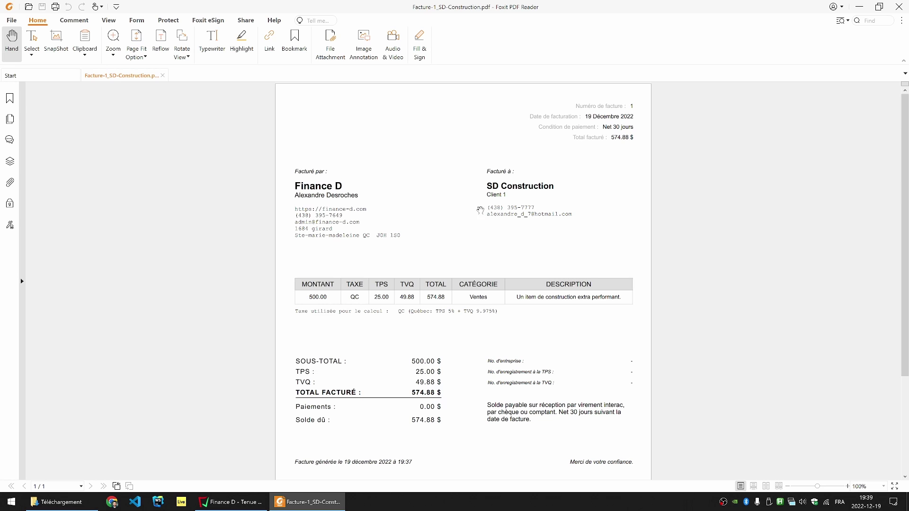
{"action": "scroll", "coordinate": [479, 212], "scroll_direction": "down", "scroll_amount": 3}
{"action": "scroll", "coordinate": [473, 239], "scroll_direction": "up", "scroll_amount": 3}
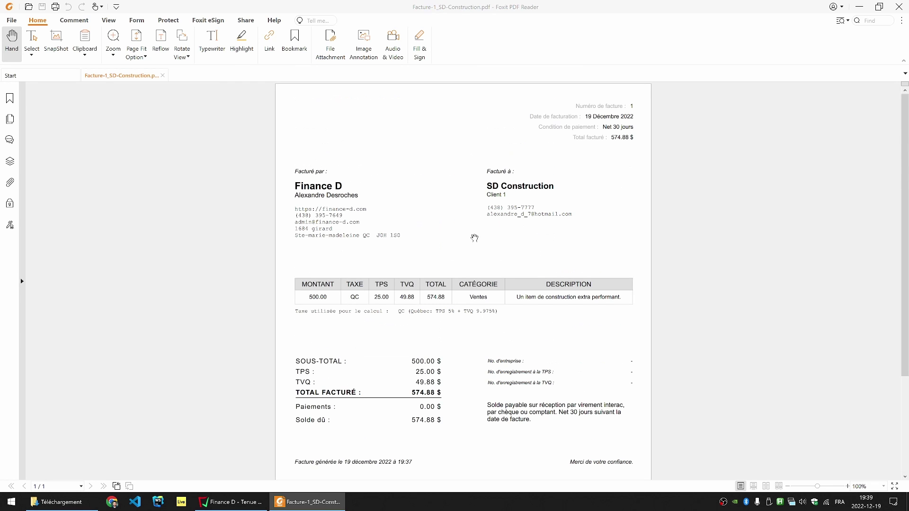
{"action": "left_click", "coordinate": [899, 6]}
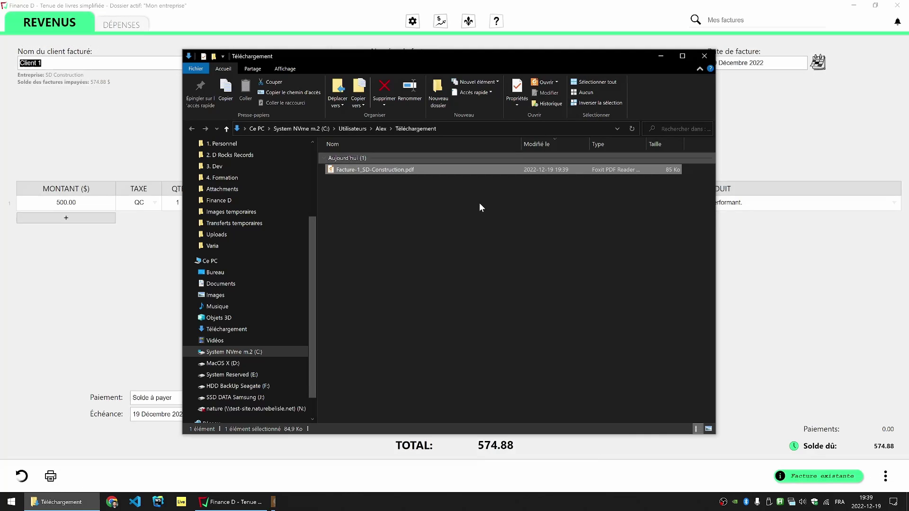
Step: Reselect the exported PDF in Téléchargement, then close the File Explorer window
{"action": "left_click", "coordinate": [415, 223]}
{"action": "left_click_drag", "start_coordinate": [443, 206], "coordinate": [347, 169]}
{"action": "left_click_drag", "start_coordinate": [438, 208], "coordinate": [351, 178]}
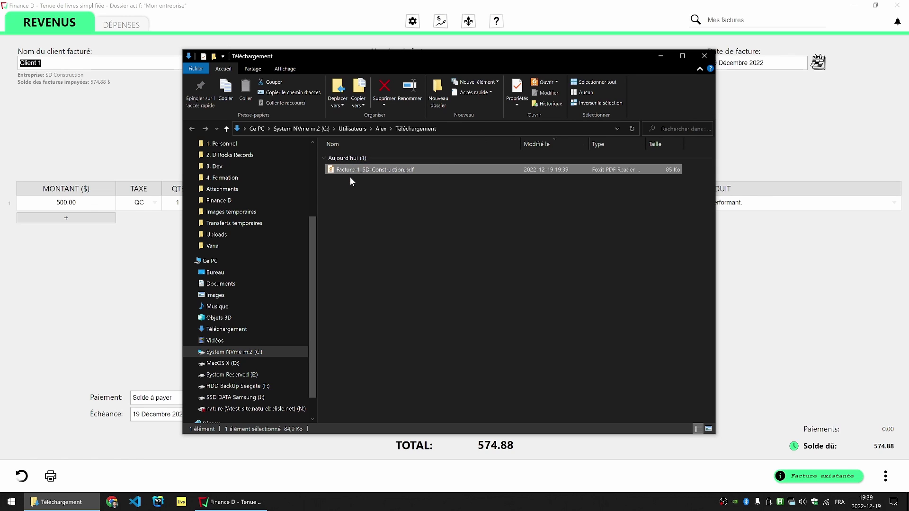
{"action": "left_click", "coordinate": [705, 56]}
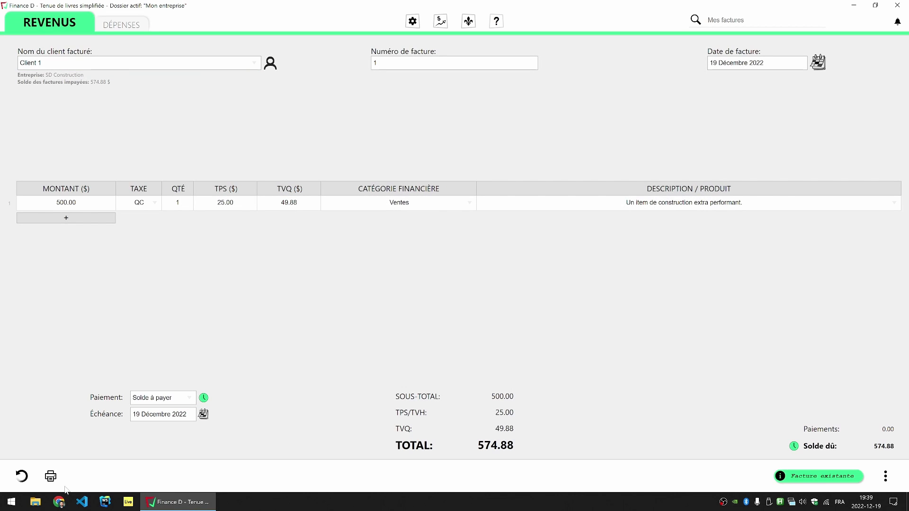
{"action": "left_click", "coordinate": [22, 476]}
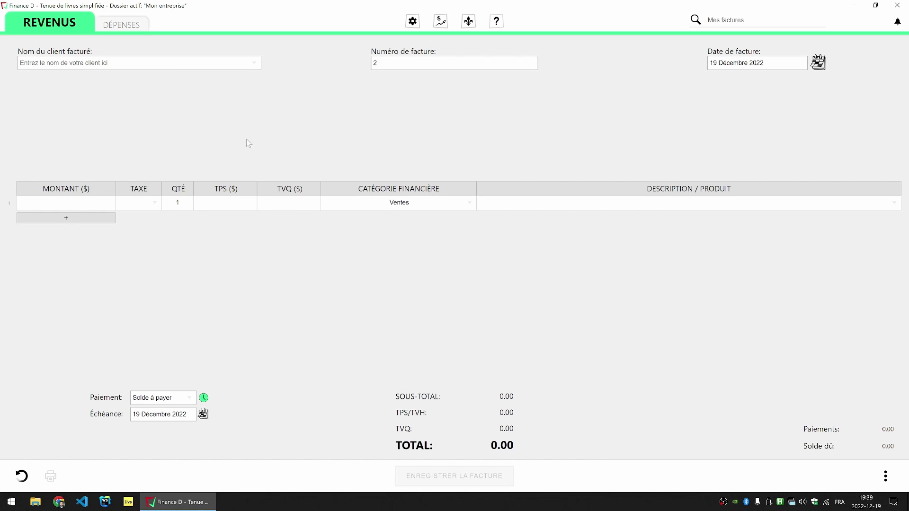
{"action": "left_click", "coordinate": [144, 65]}
{"action": "left_click", "coordinate": [56, 80]}
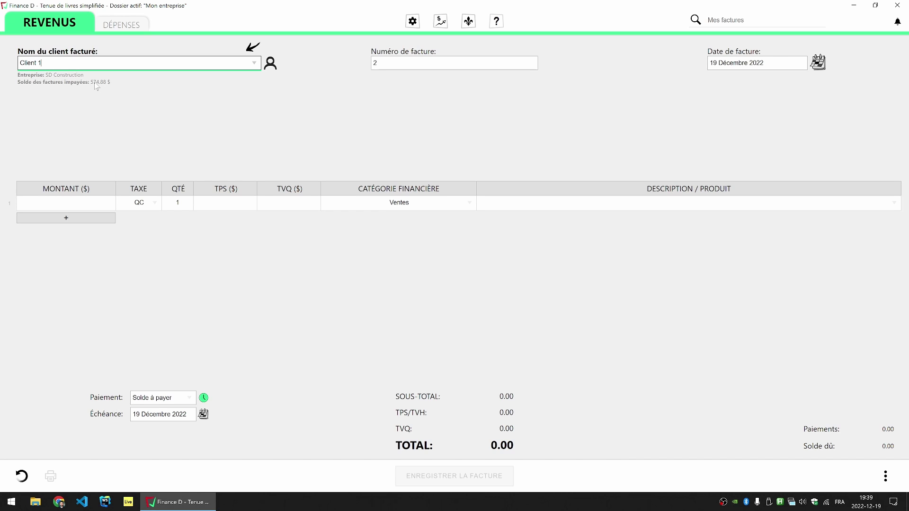
{"action": "left_click", "coordinate": [271, 64]}
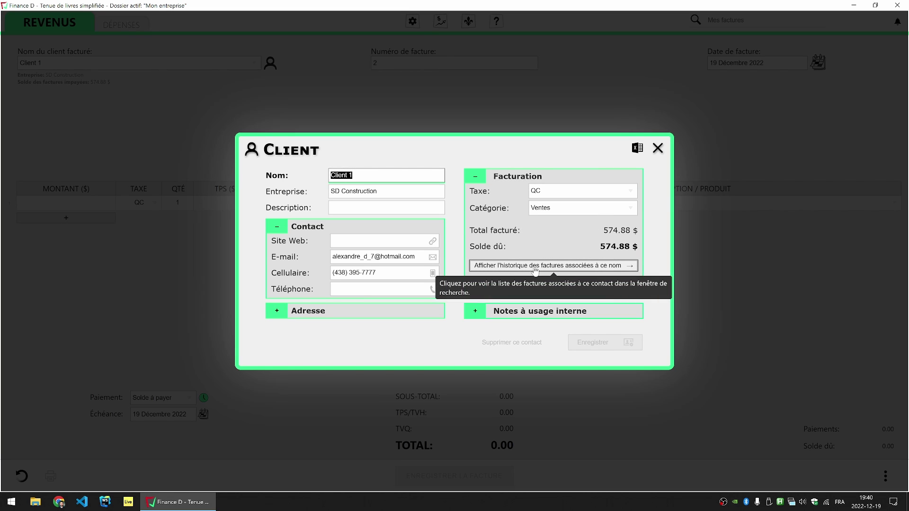
{"action": "left_click", "coordinate": [551, 267]}
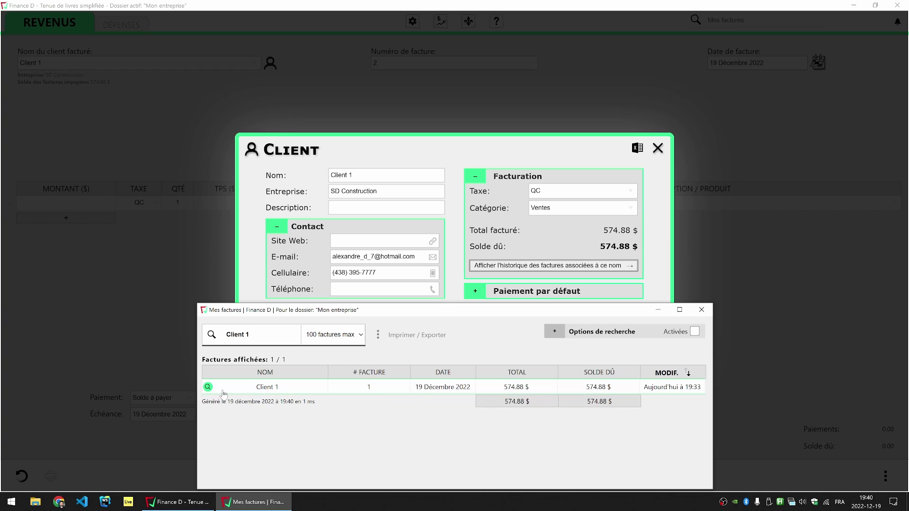
{"action": "double_click", "coordinate": [435, 394]}
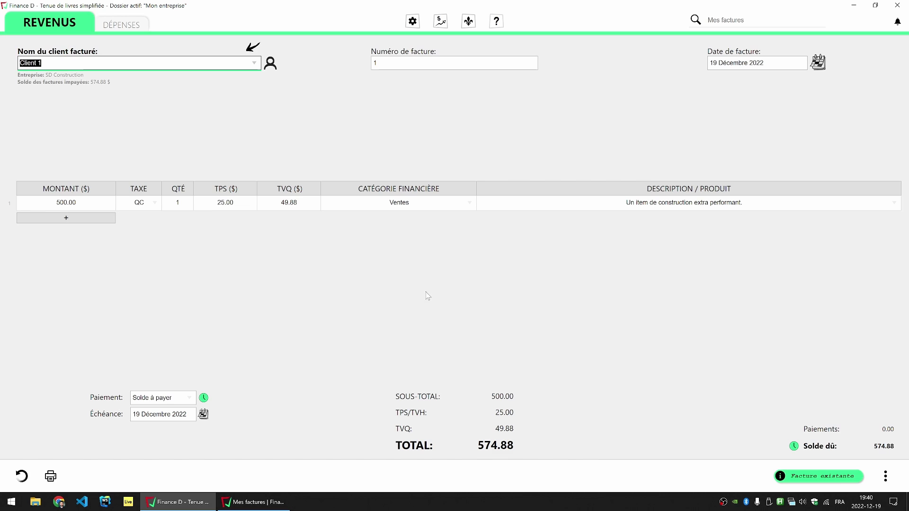
{"action": "left_click", "coordinate": [21, 476]}
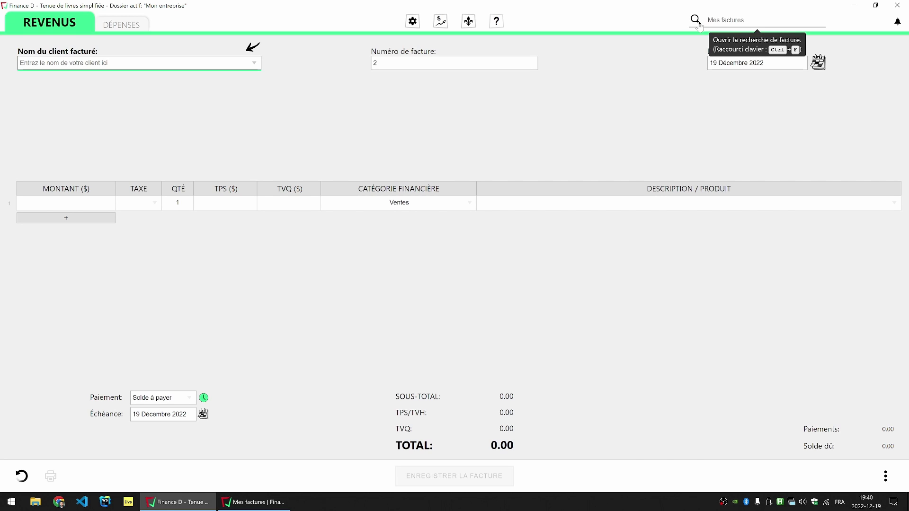
Step: Clear the Mes factures search and load Client 1's invoice 1 with 574.88 due
{"action": "left_click", "coordinate": [725, 27]}
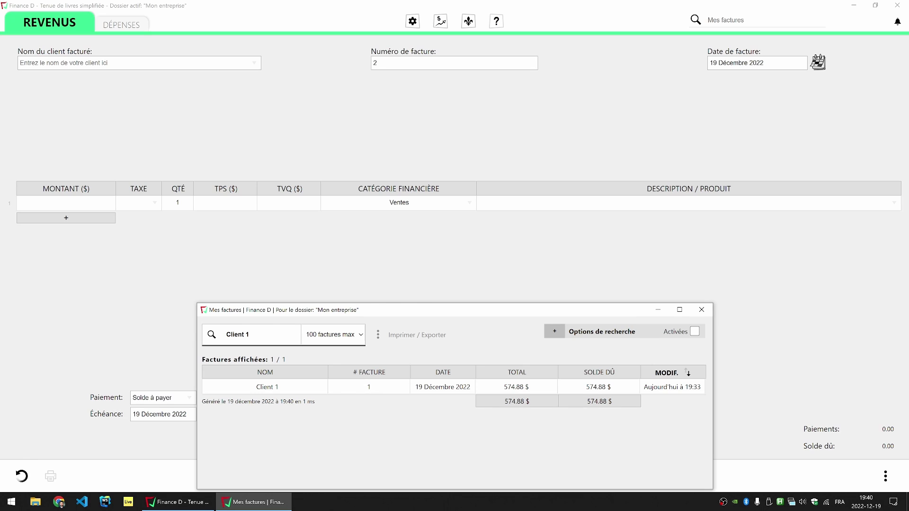
{"action": "key", "text": "ctrl+a"}
{"action": "key", "text": "BackSpace"}
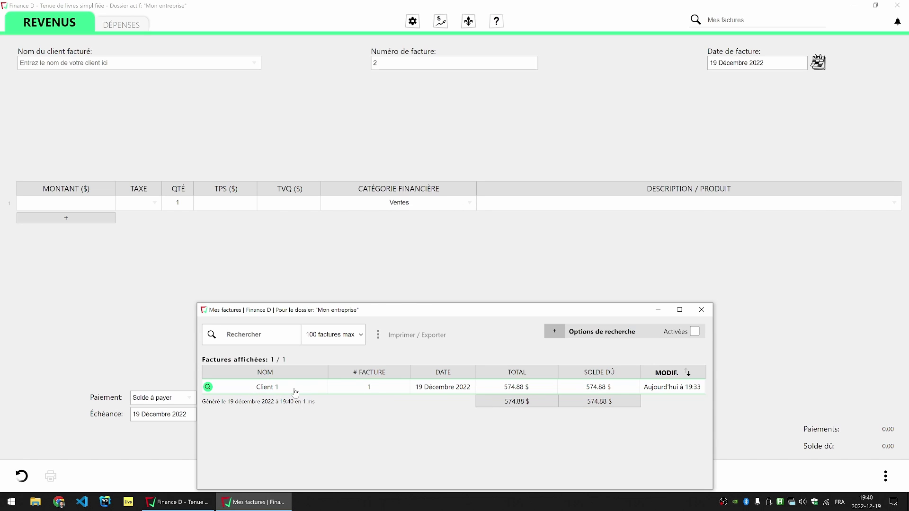
{"action": "double_click", "coordinate": [295, 392]}
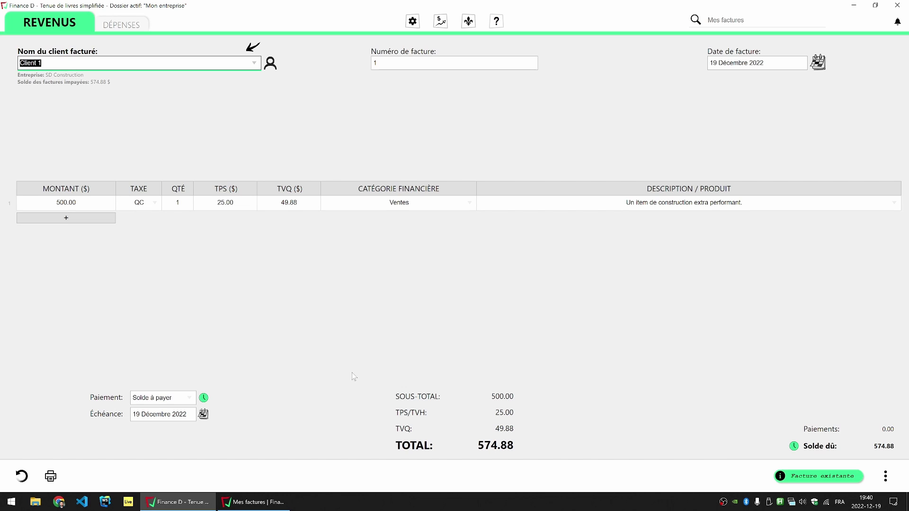
{"action": "mouse_move", "coordinate": [853, 456]}
Step: Record a Virement payment dated 20 Décembre 2022, reference 12345, for 574.88
{"action": "left_click", "coordinate": [189, 398]}
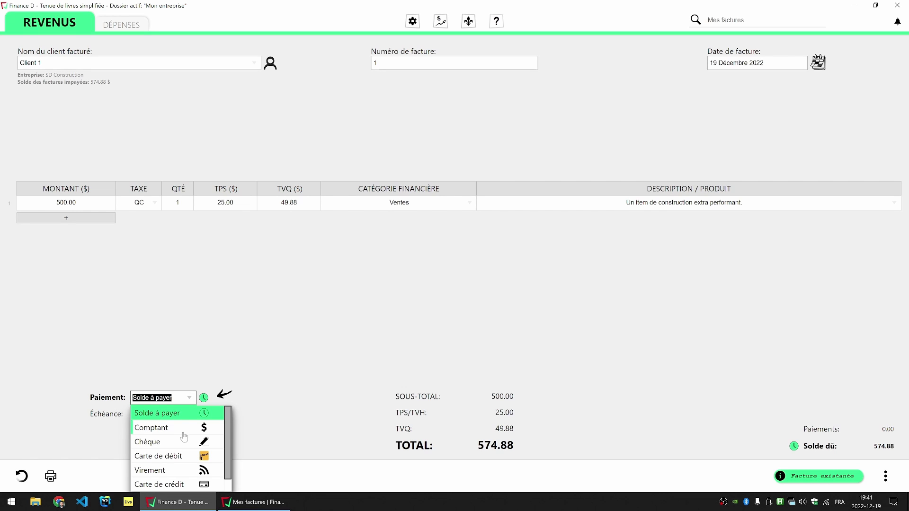
{"action": "left_click", "coordinate": [151, 473]}
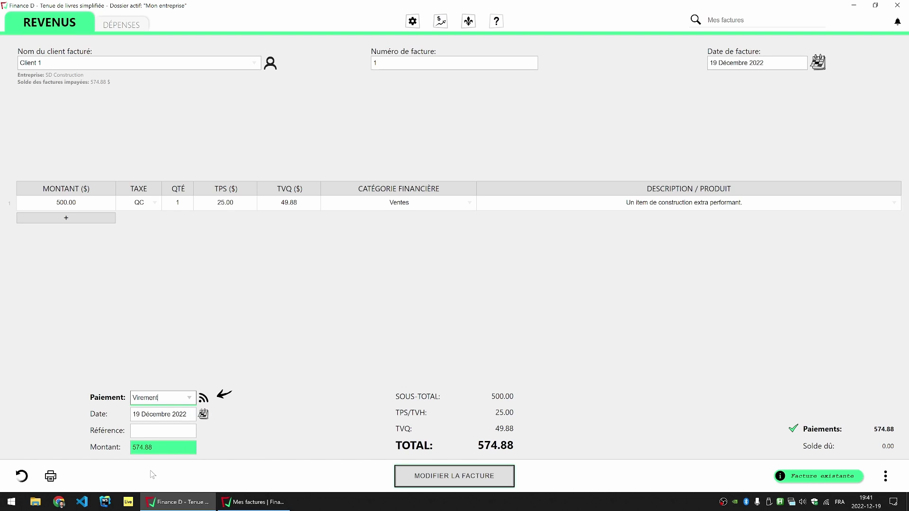
{"action": "left_click", "coordinate": [203, 415]}
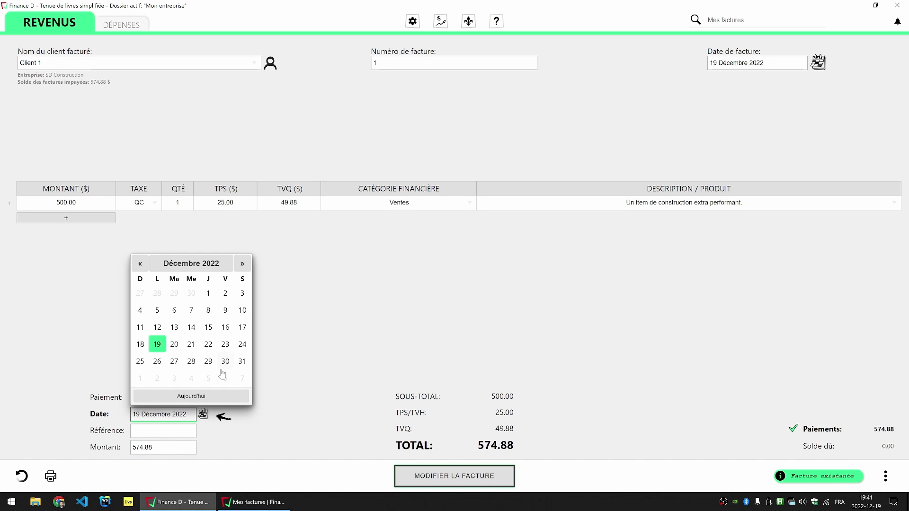
{"action": "left_click", "coordinate": [174, 345]}
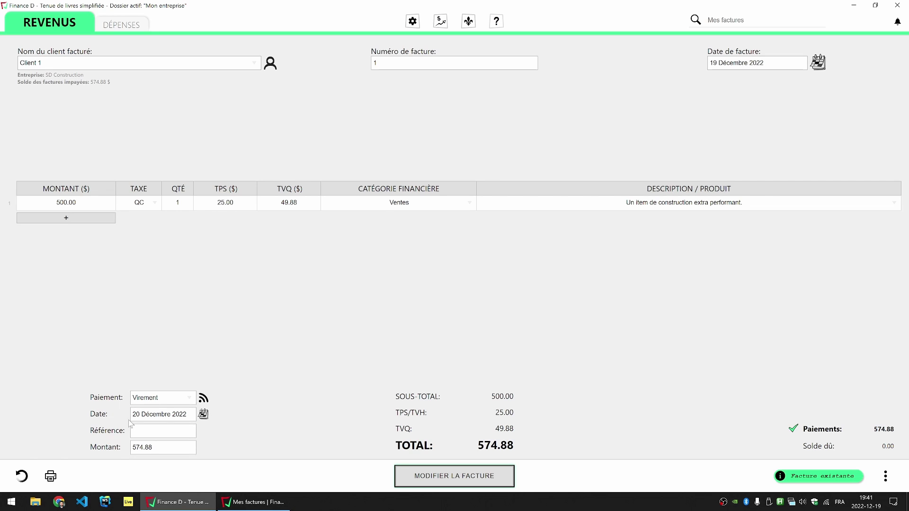
{"action": "left_click", "coordinate": [163, 431]}
{"action": "left_click", "coordinate": [257, 432]}
{"action": "left_click", "coordinate": [133, 448]}
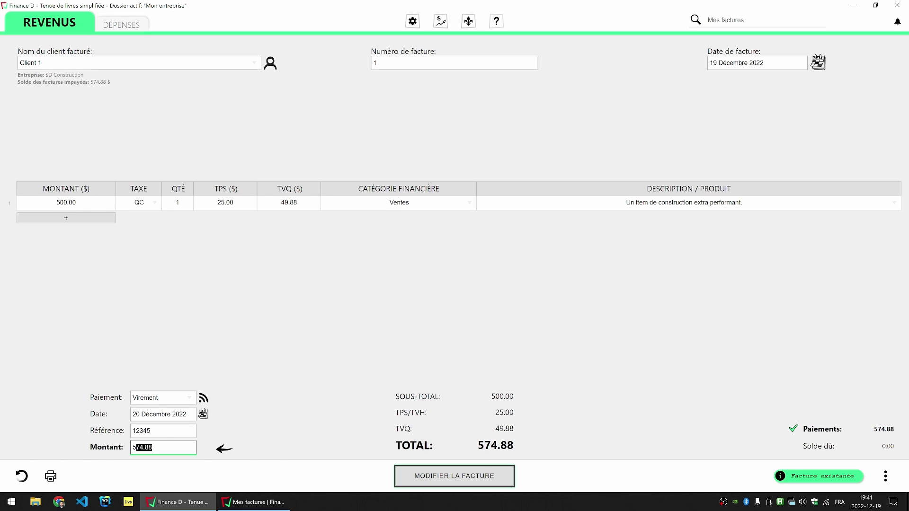
Step: Save the payment with MODIFIER LA FACTURE and confirm, leaving 0.00 due
{"action": "double_click", "coordinate": [511, 446]}
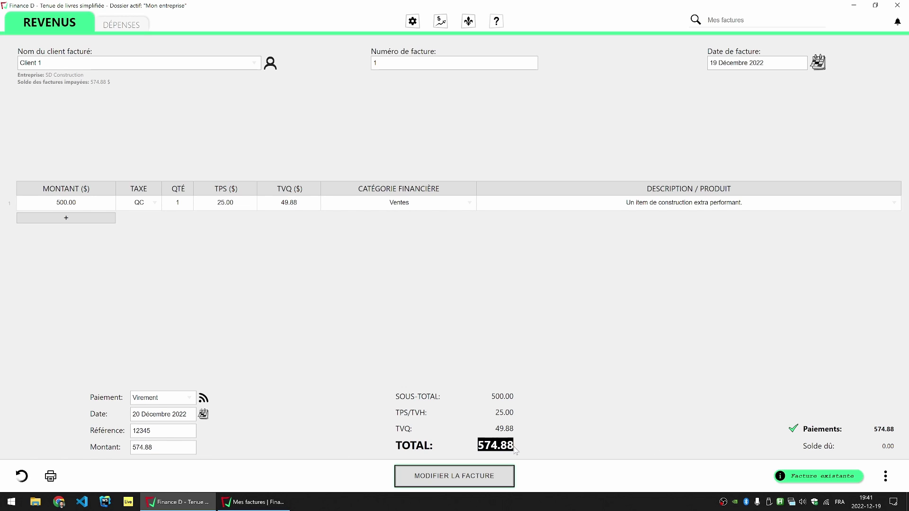
{"action": "left_click", "coordinate": [521, 454]}
{"action": "mouse_move", "coordinate": [814, 431]}
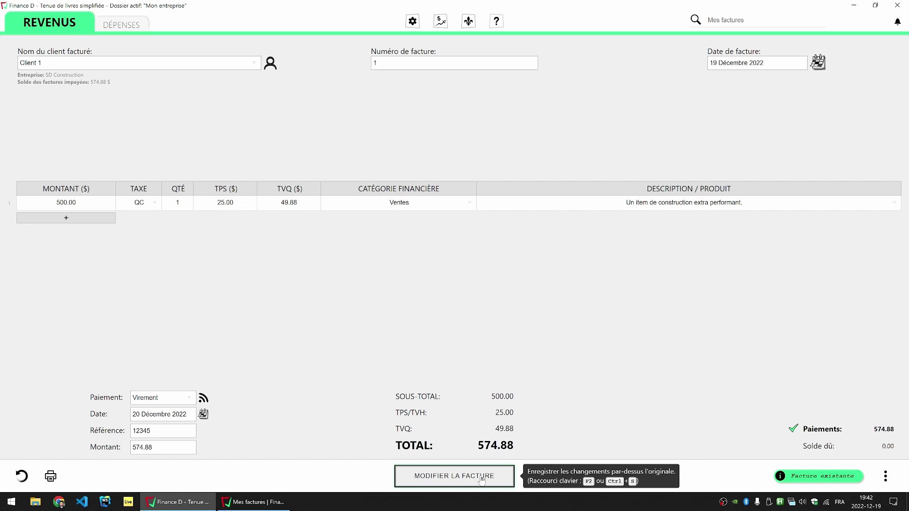
{"action": "left_click", "coordinate": [481, 480]}
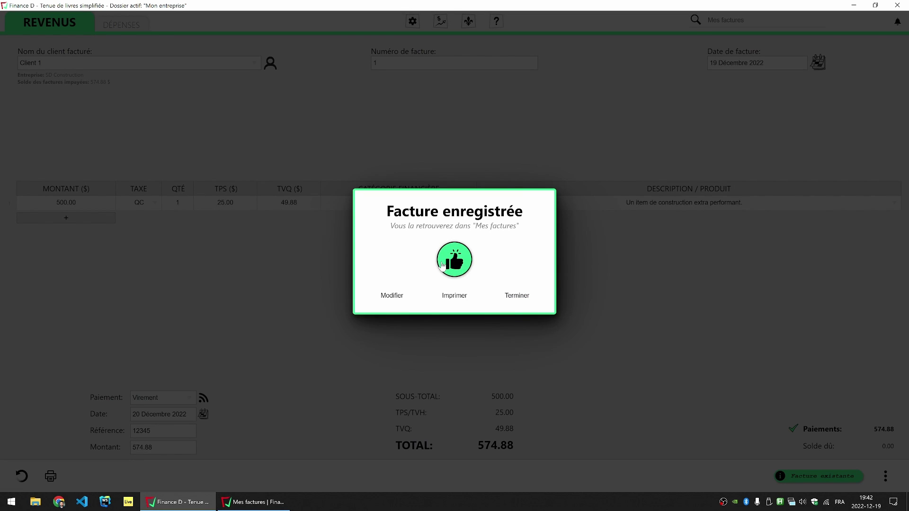
{"action": "left_click", "coordinate": [453, 265]}
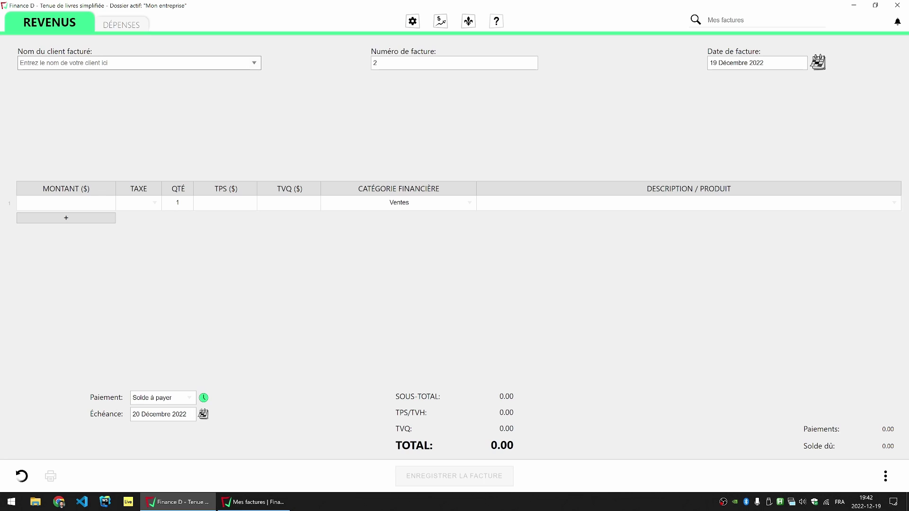
Step: Select Client 1 and check its invoice history, filtered to show invoice 1 at 0.00 owed
{"action": "left_click", "coordinate": [254, 62]}
{"action": "left_click", "coordinate": [101, 78]}
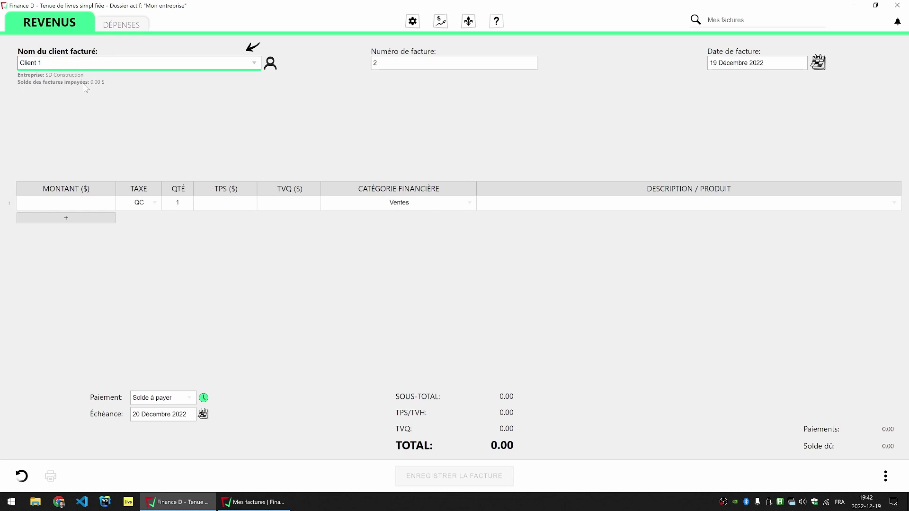
{"action": "left_click", "coordinate": [270, 63]}
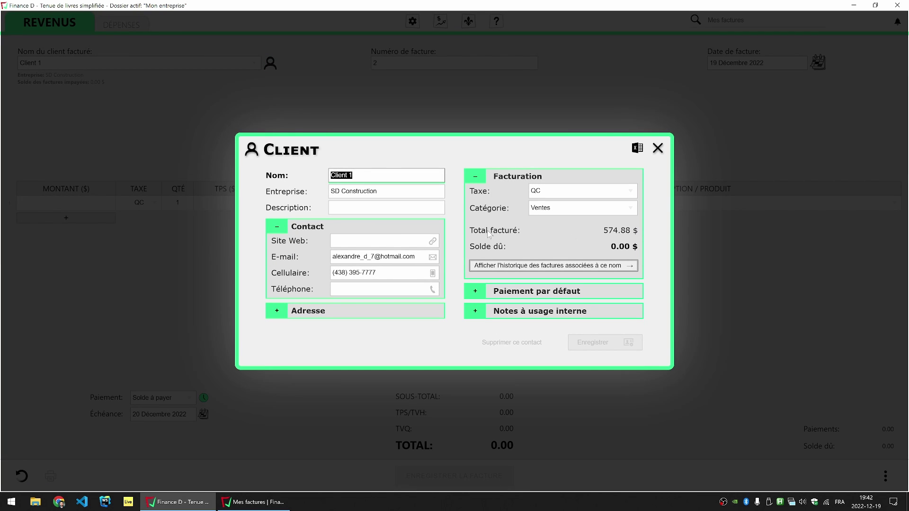
{"action": "mouse_move", "coordinate": [611, 233]}
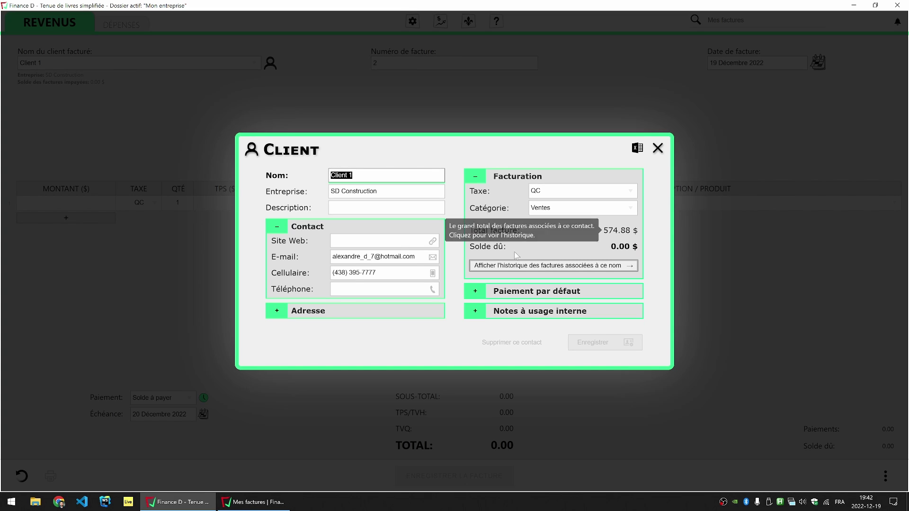
{"action": "mouse_move", "coordinate": [629, 253]}
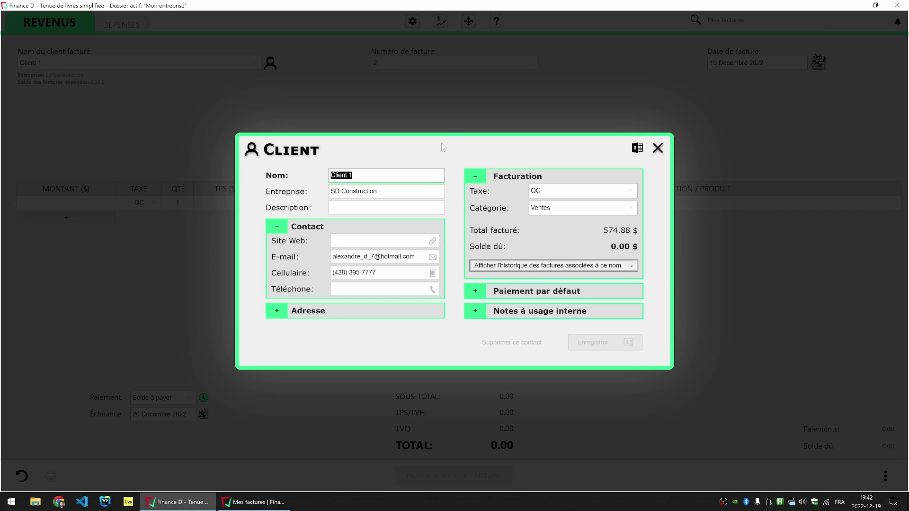
{"action": "left_click", "coordinate": [615, 235]}
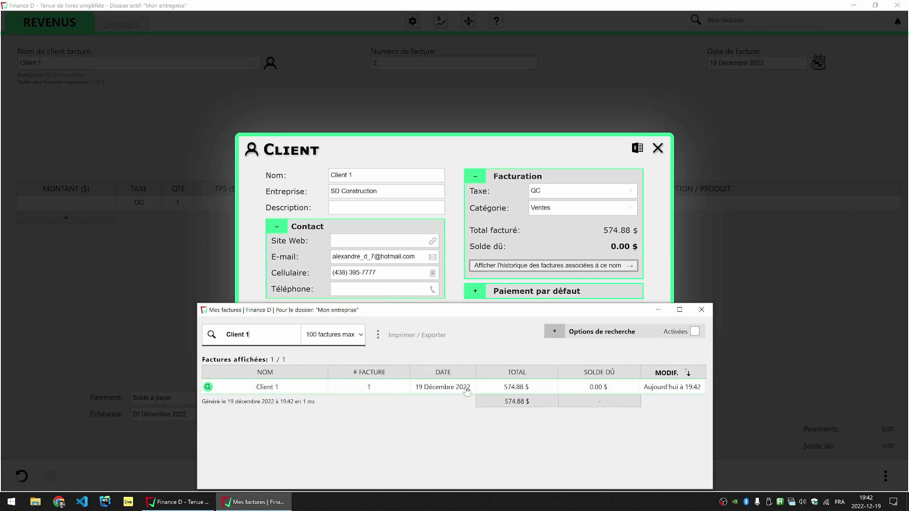
{"action": "left_click", "coordinate": [623, 251]}
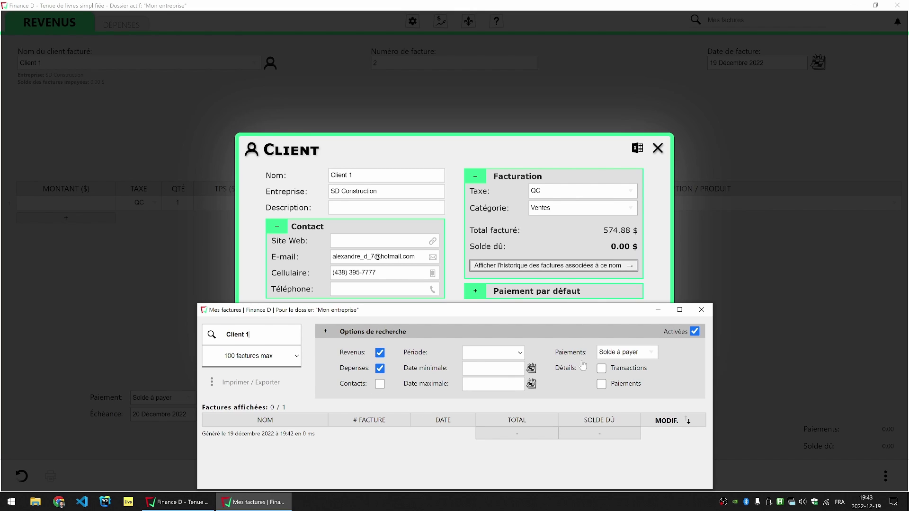
{"action": "left_click", "coordinate": [613, 265]}
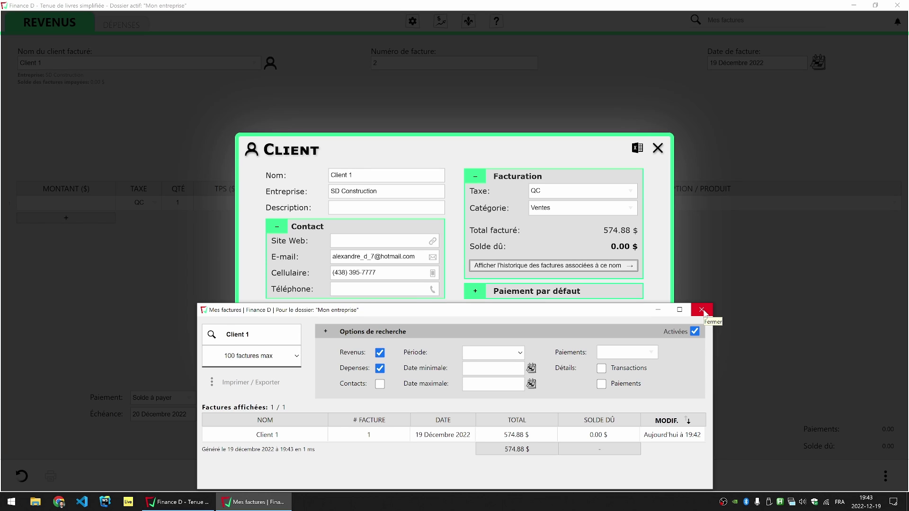
Step: Close the invoice list and Client dialog, and reset to a blank invoice
{"action": "left_click", "coordinate": [702, 311]}
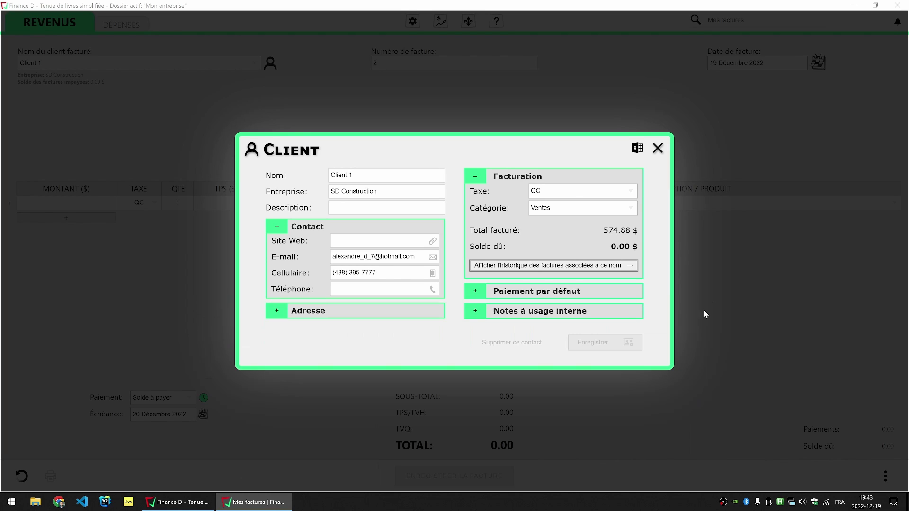
{"action": "left_click", "coordinate": [658, 148]}
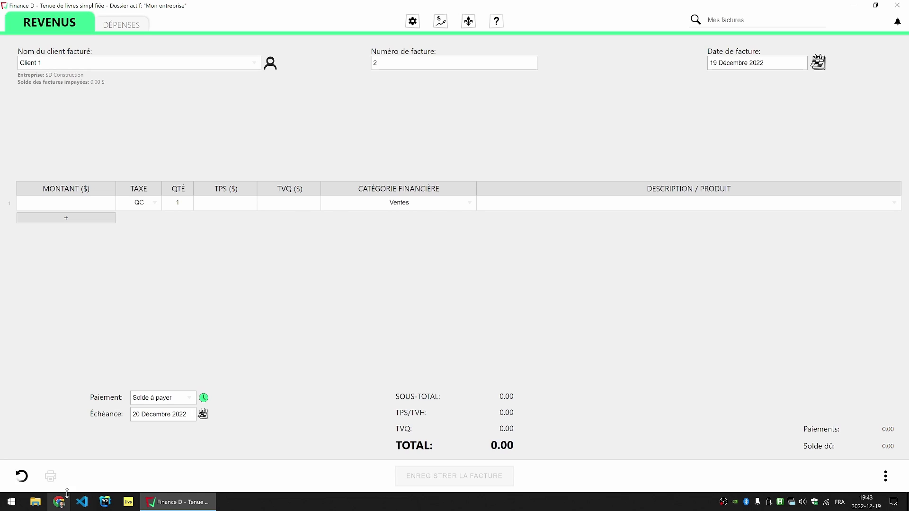
{"action": "left_click", "coordinate": [22, 476]}
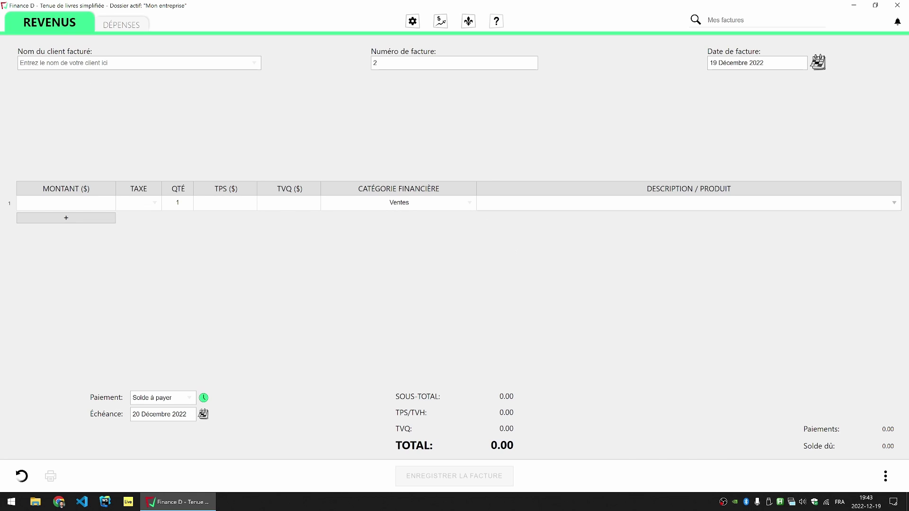